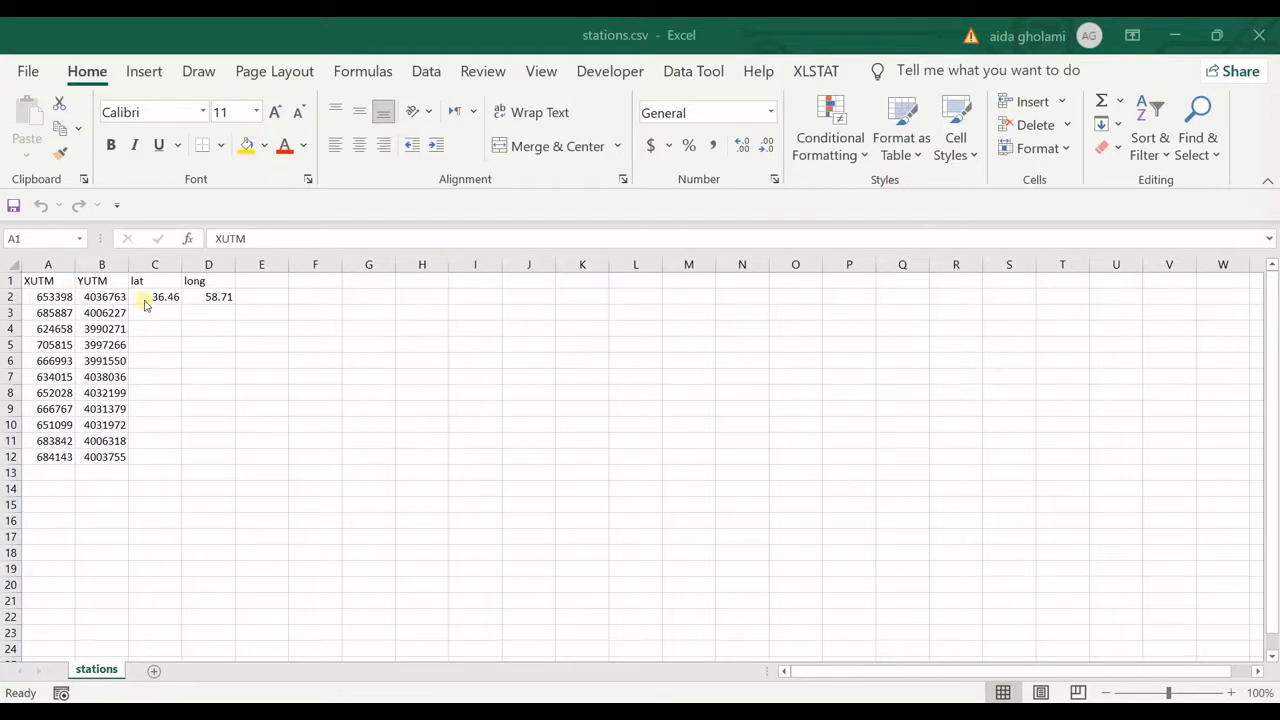
- Examine the XUTM, YUTM, lat and long columns of the stations sheet, including the first station's coordinates
{"action": "left_click", "coordinate": [214, 297]}
{"action": "left_click", "coordinate": [46, 298]}
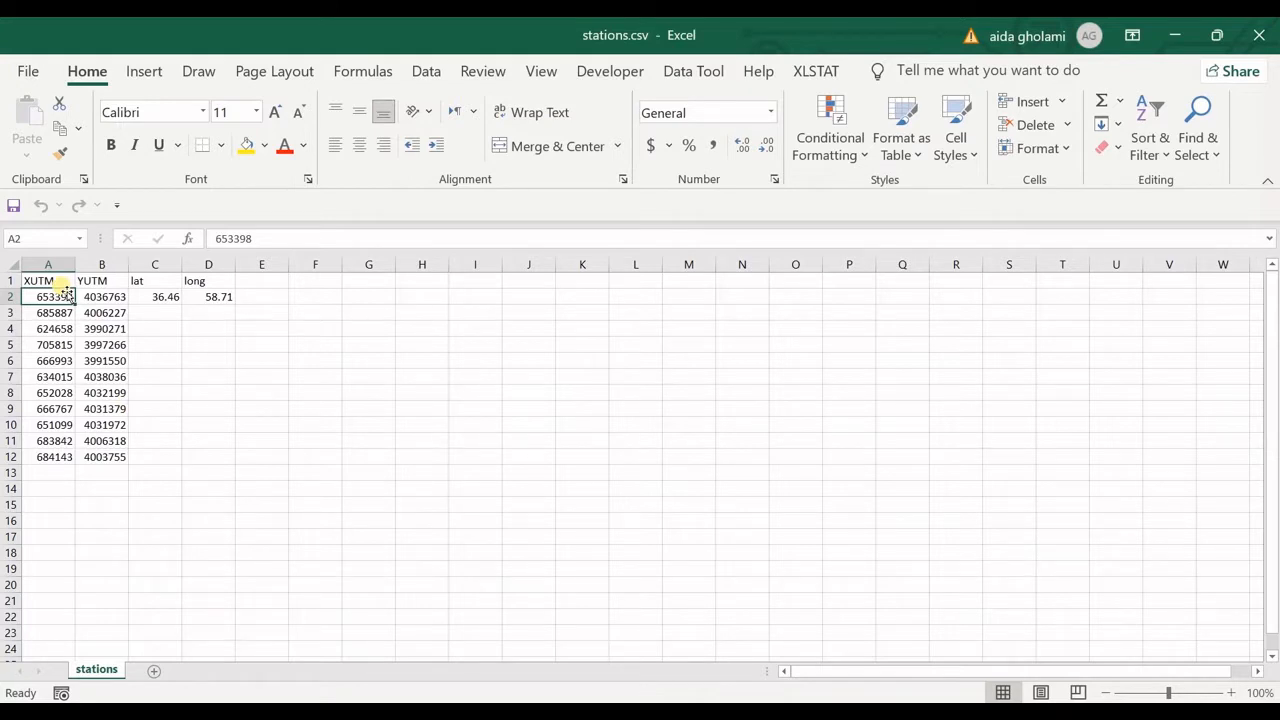
{"action": "left_click_drag", "start_coordinate": [46, 282], "coordinate": [72, 441]}
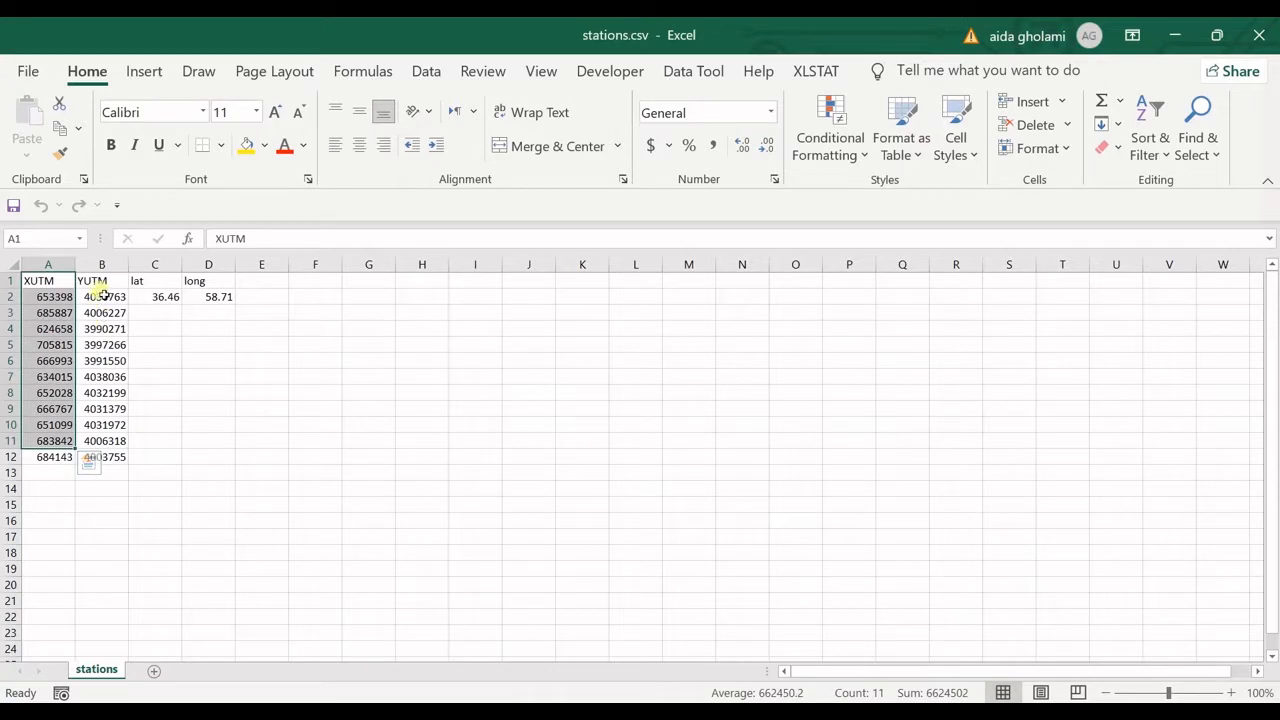
{"action": "left_click_drag", "start_coordinate": [101, 285], "coordinate": [89, 460]}
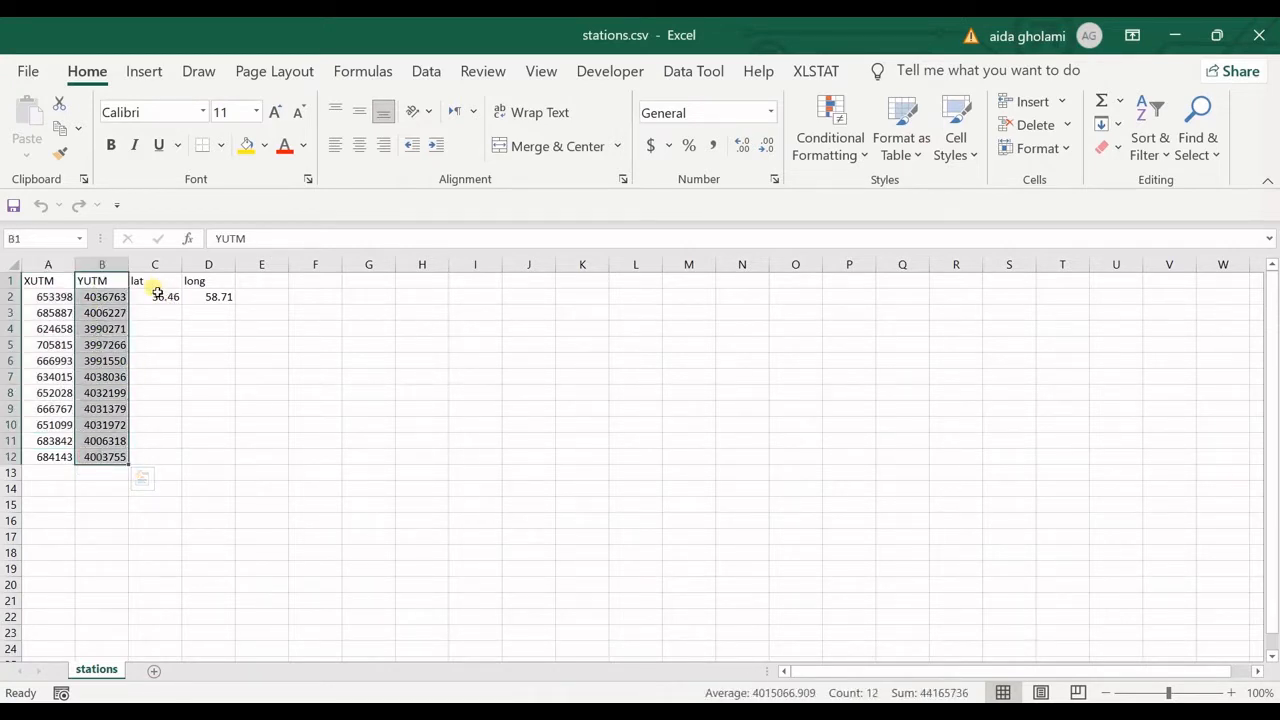
{"action": "left_click_drag", "start_coordinate": [155, 284], "coordinate": [209, 309]}
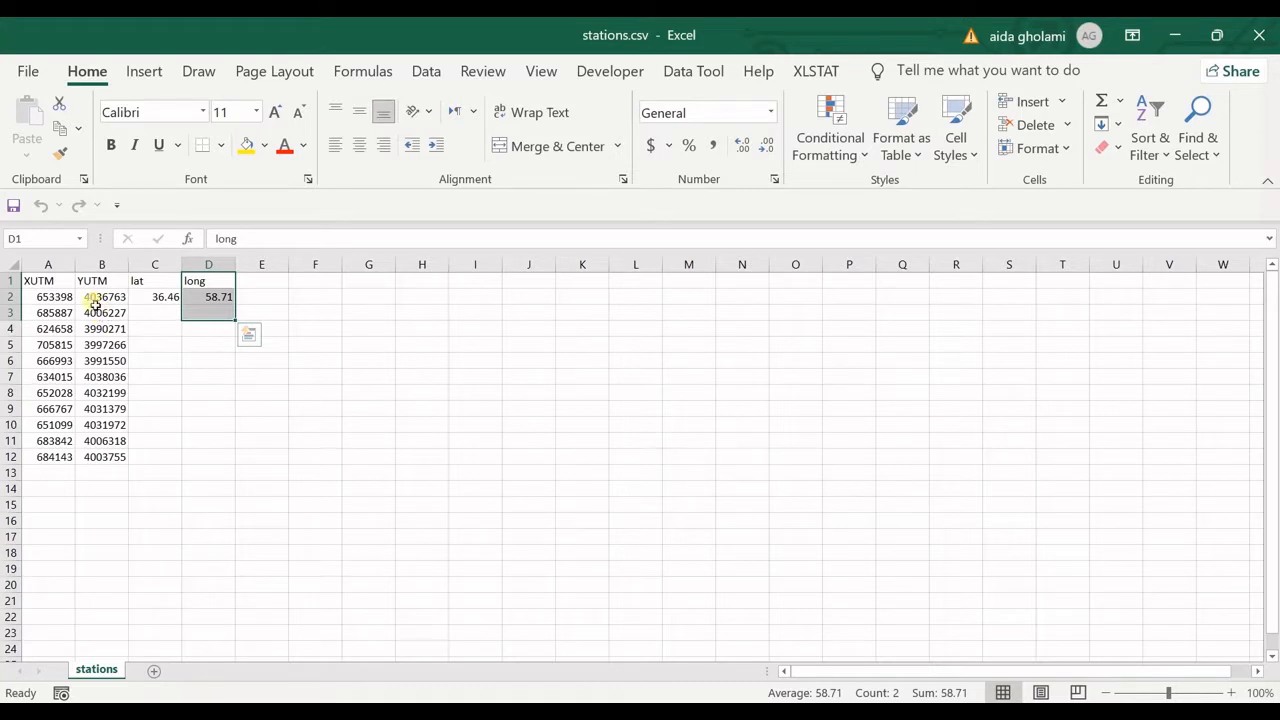
{"action": "left_click", "coordinate": [92, 300]}
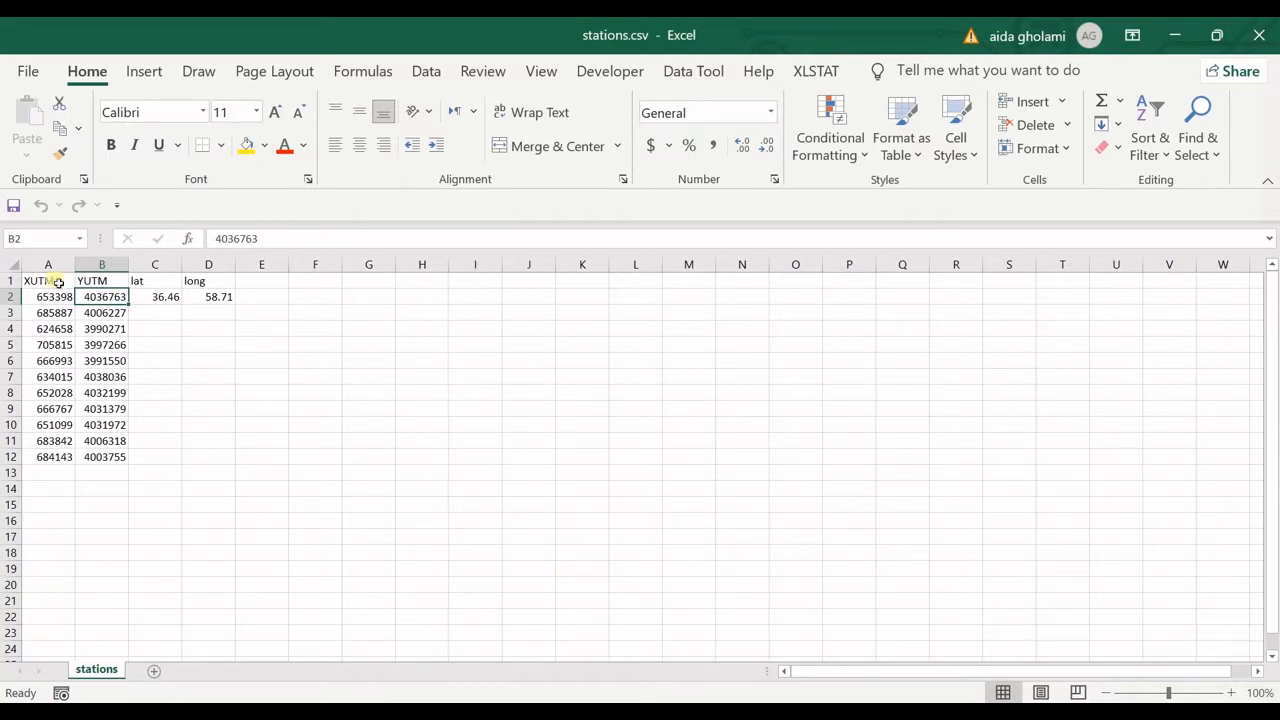
{"action": "left_click_drag", "start_coordinate": [45, 281], "coordinate": [211, 460]}
{"action": "left_click", "coordinate": [92, 313]}
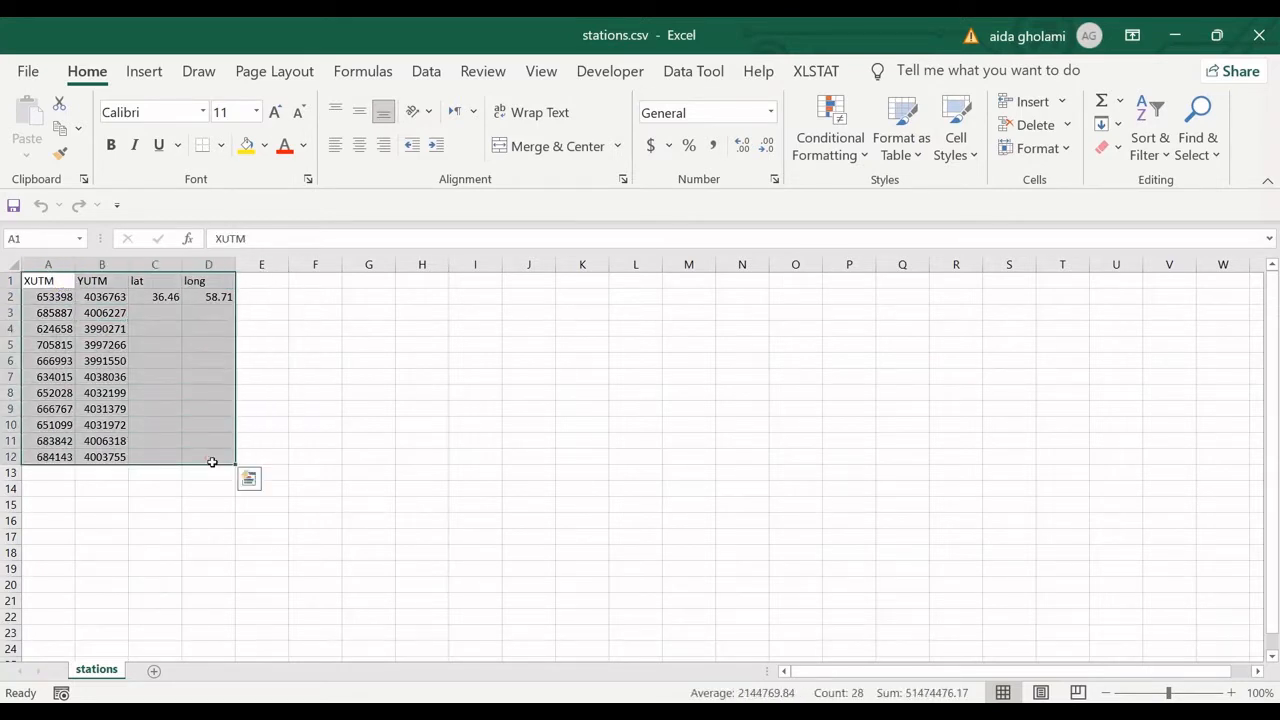
{"action": "left_click", "coordinate": [46, 328]}
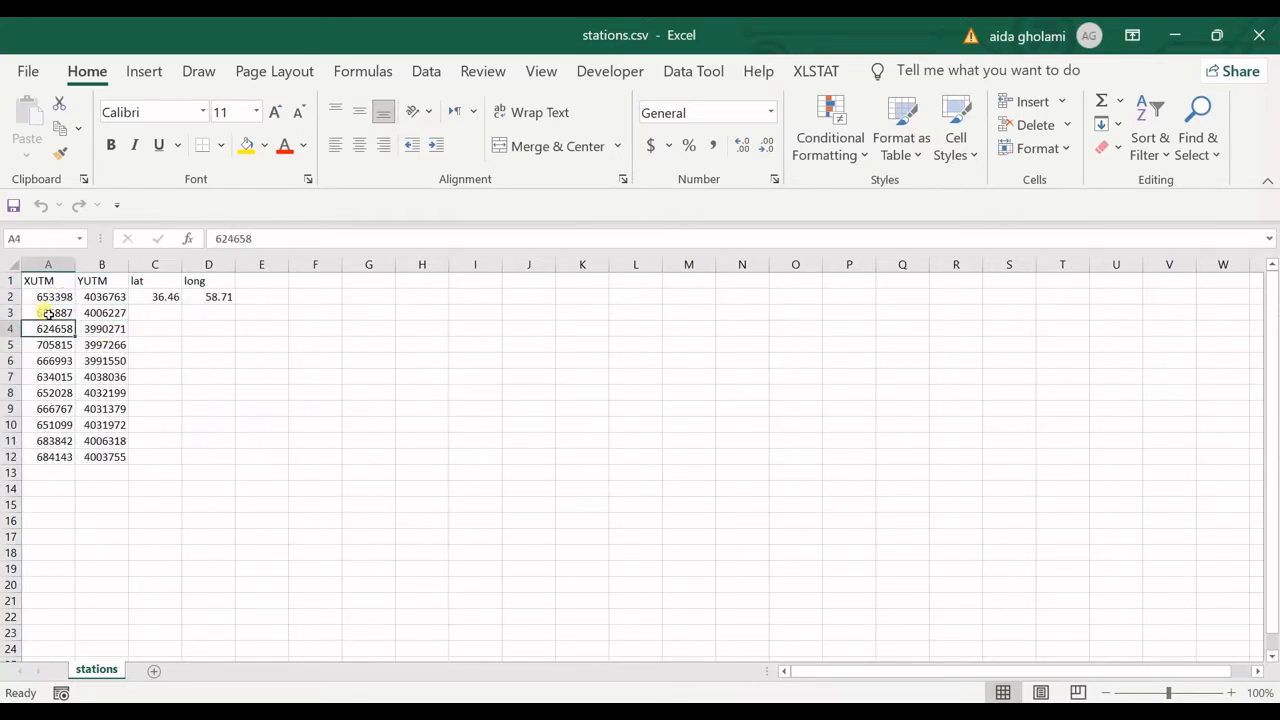
{"action": "left_click", "coordinate": [48, 297]}
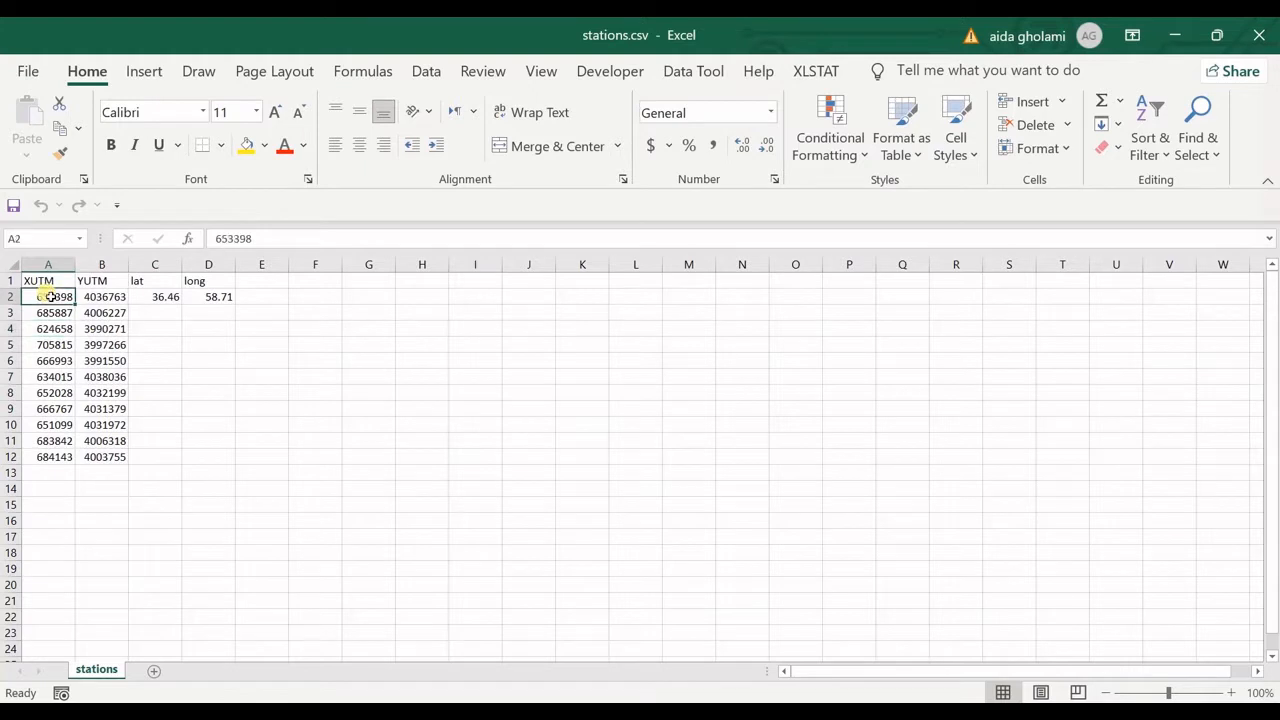
{"action": "left_click", "coordinate": [30, 68]}
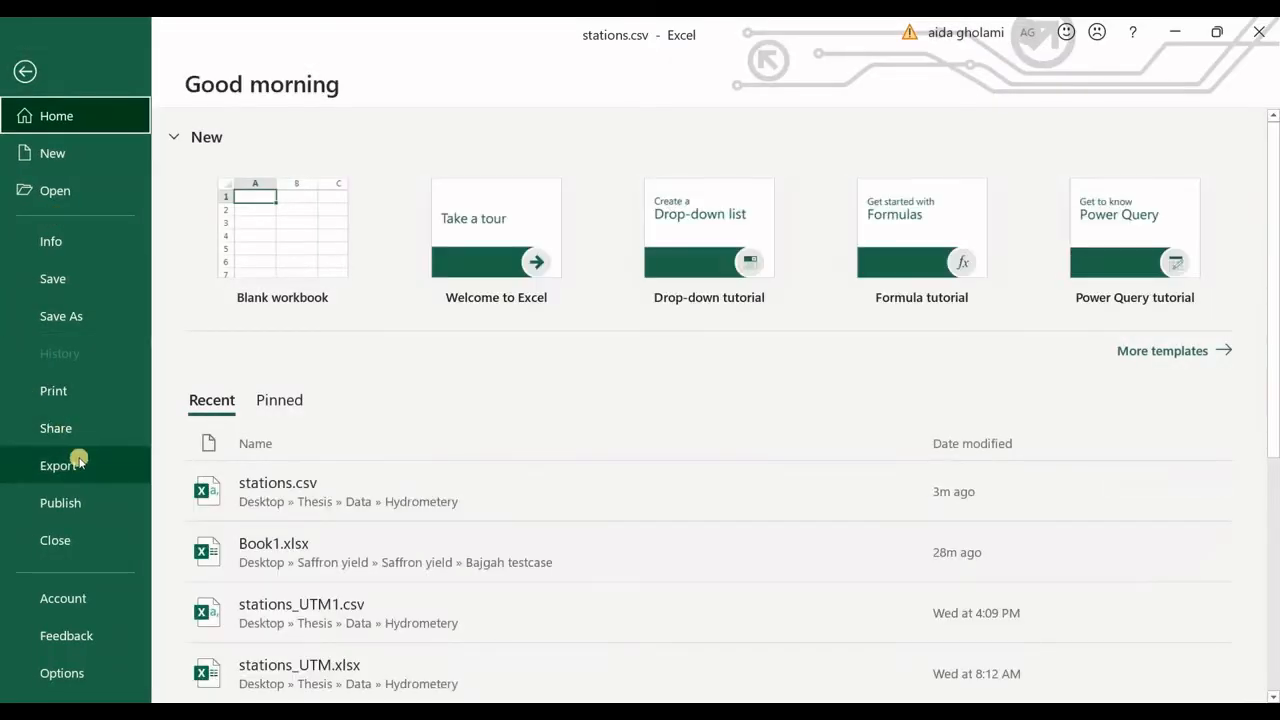
{"action": "left_click", "coordinate": [95, 318]}
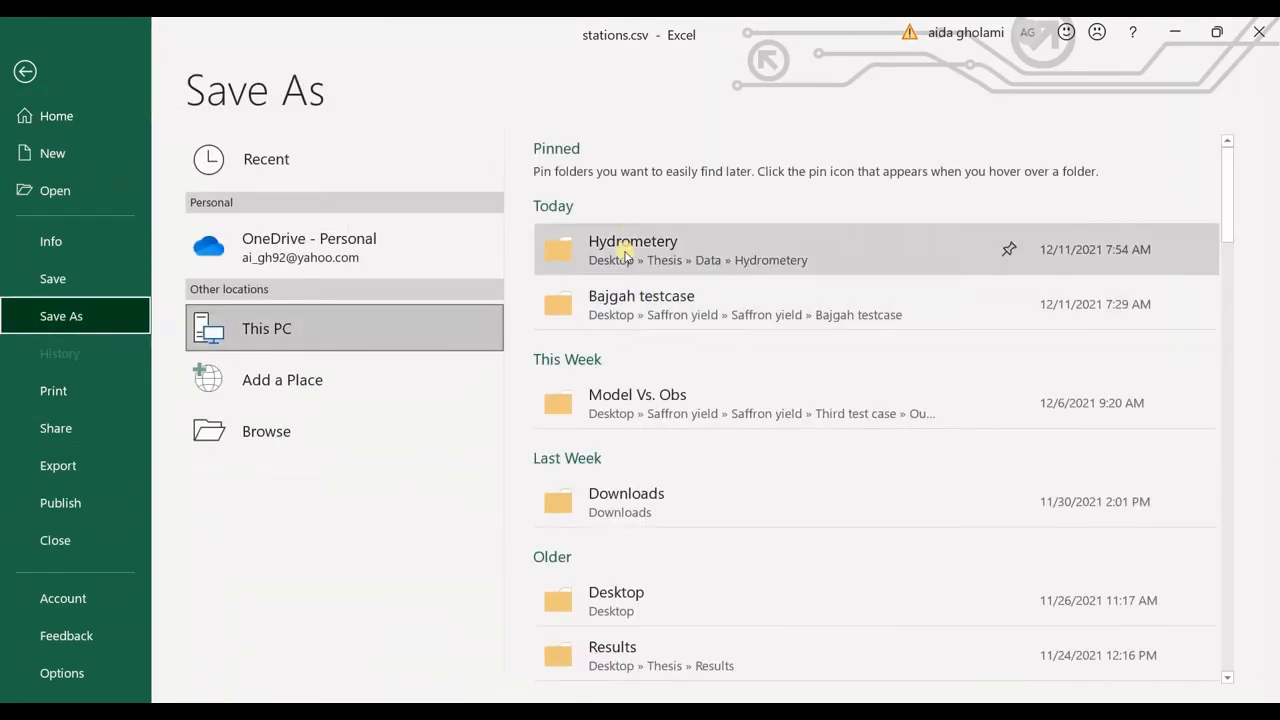
{"action": "left_click", "coordinate": [625, 252]}
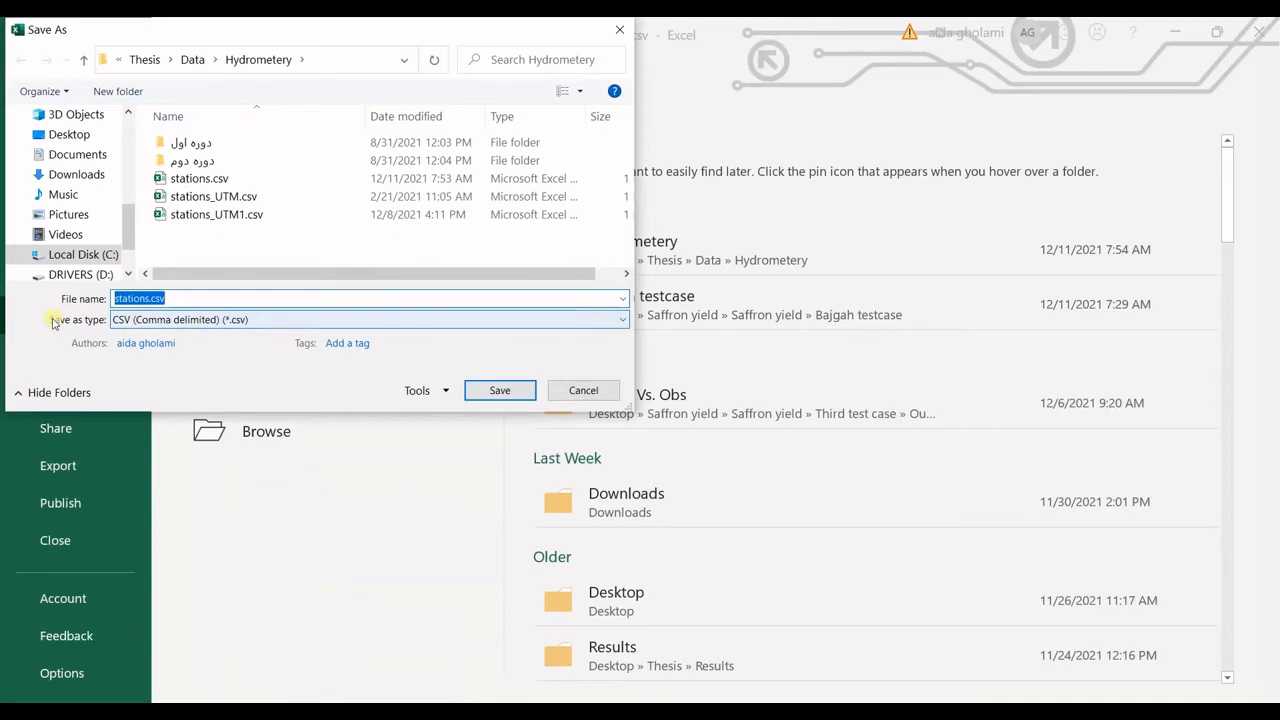
{"action": "left_click", "coordinate": [135, 321]}
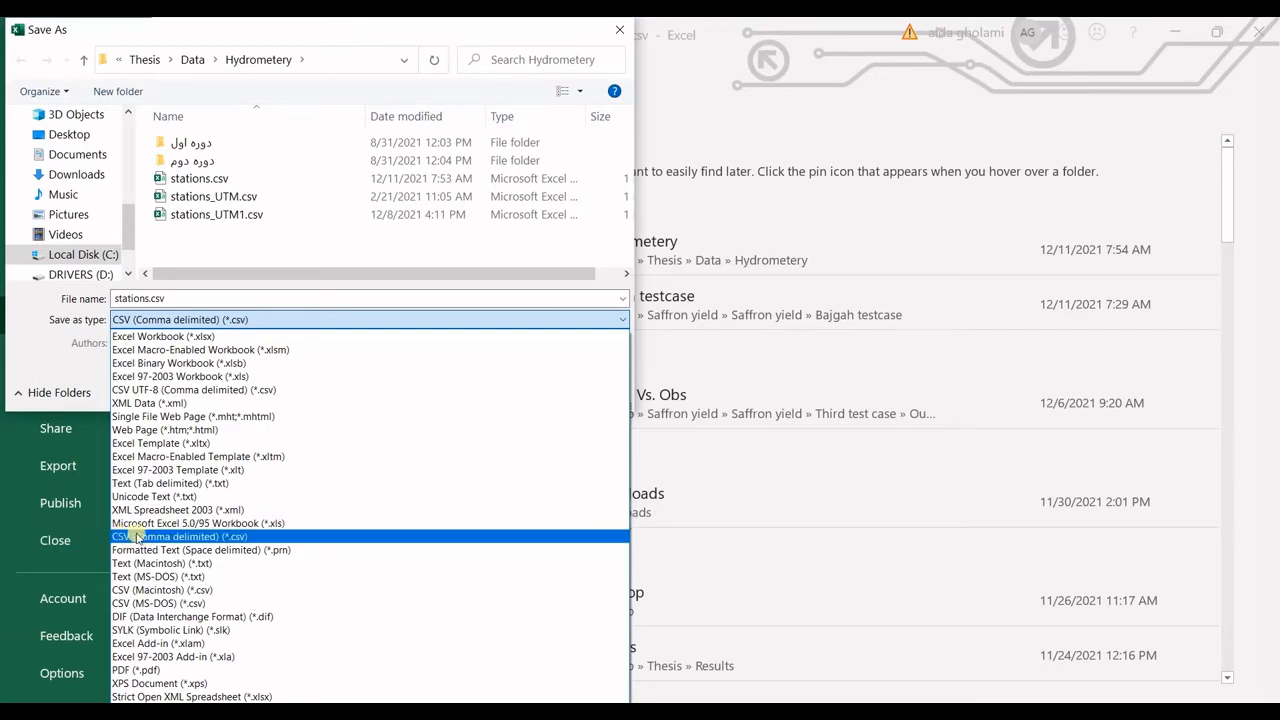
{"action": "left_click", "coordinate": [150, 537]}
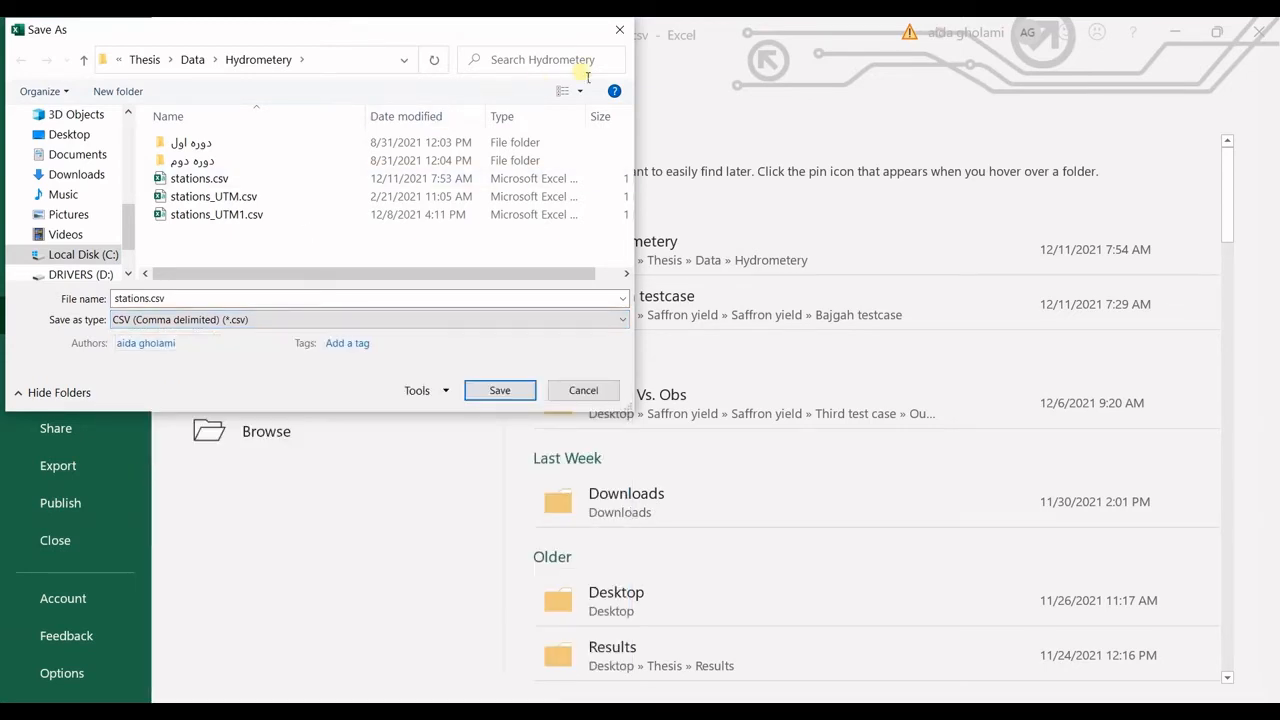
{"action": "left_click", "coordinate": [619, 29]}
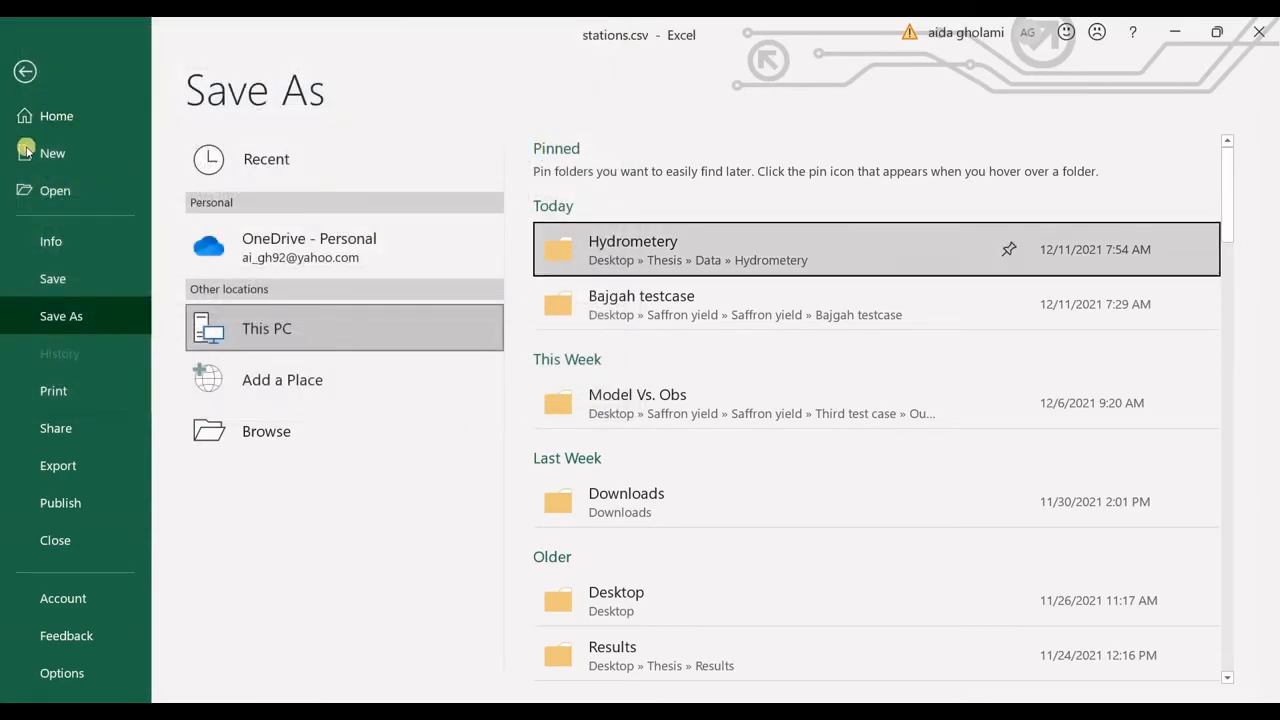
{"action": "left_click", "coordinate": [30, 72]}
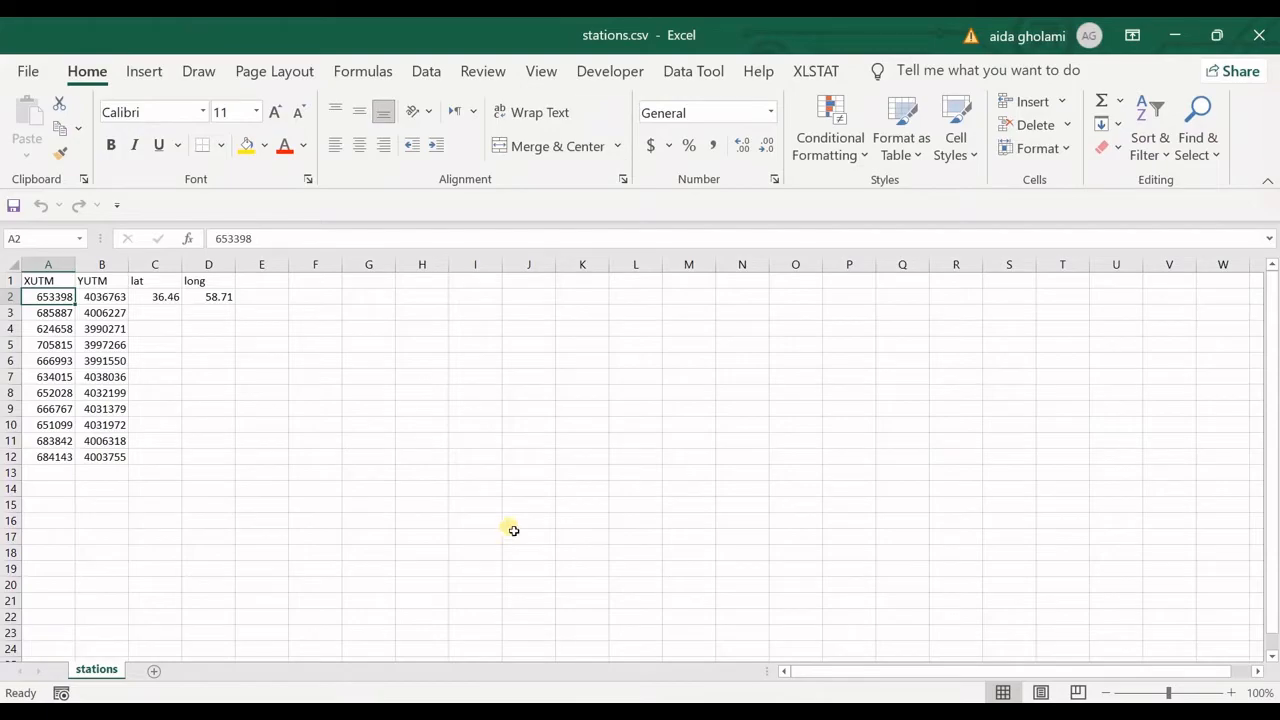
- Switch to QGIS and load stations.csv as the source file for a new delimited text layer
{"action": "left_click", "coordinate": [574, 712]}
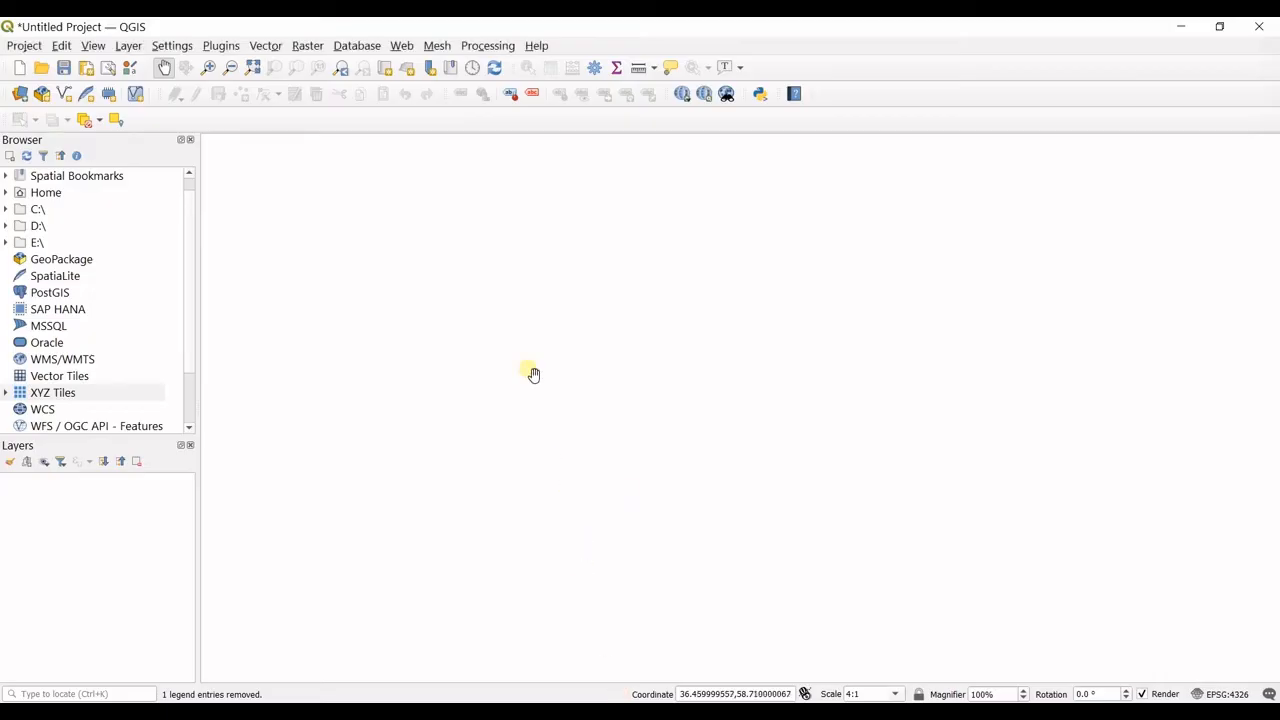
{"action": "left_click", "coordinate": [134, 47]}
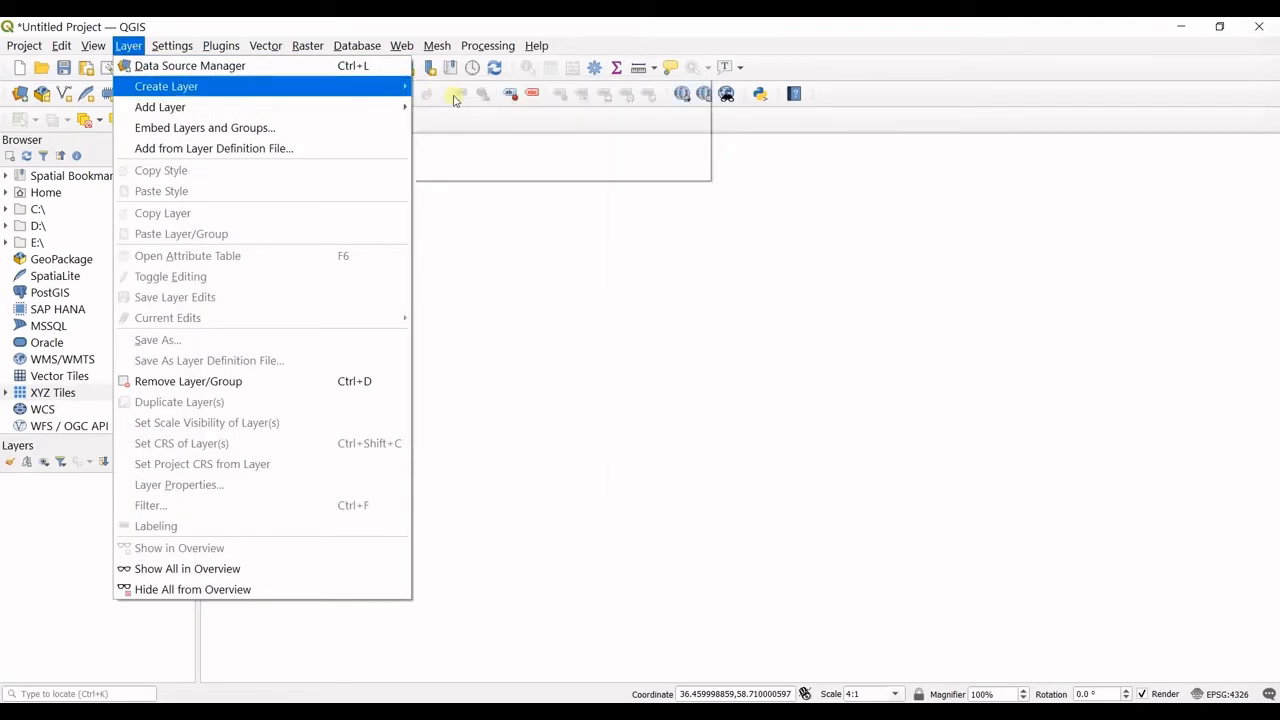
{"action": "mouse_move", "coordinate": [408, 110]}
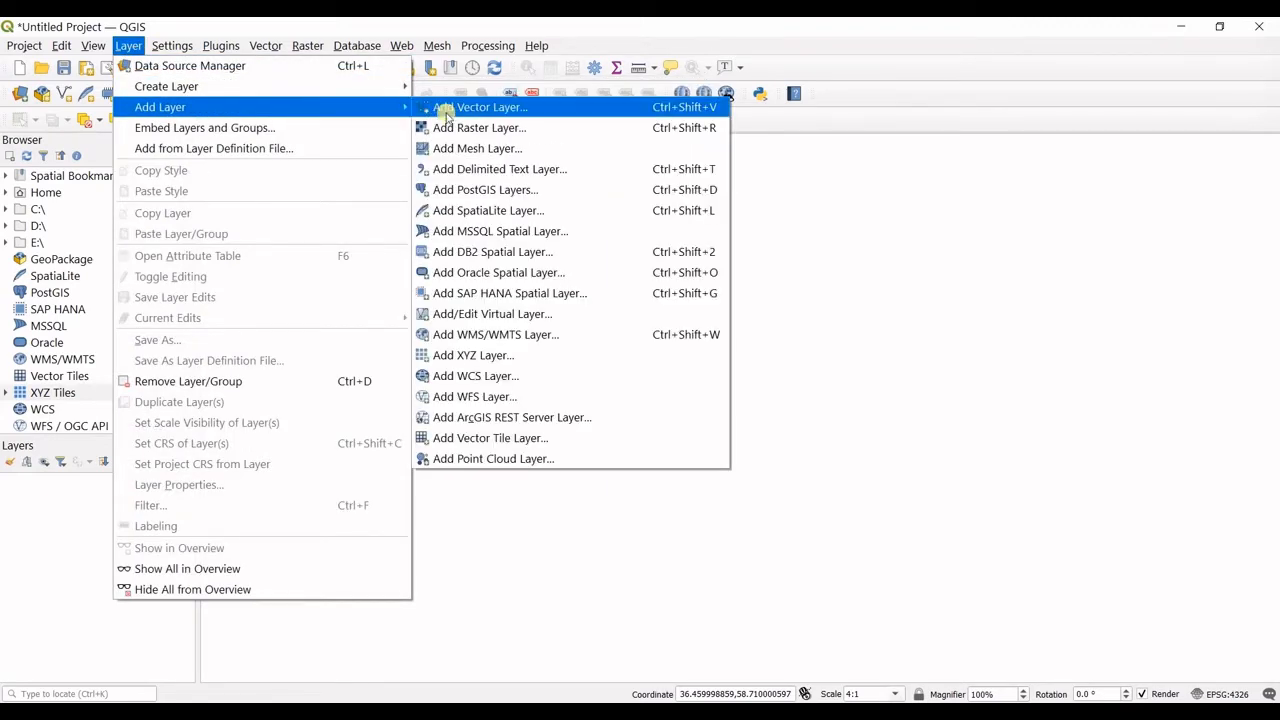
{"action": "left_click", "coordinate": [464, 170]}
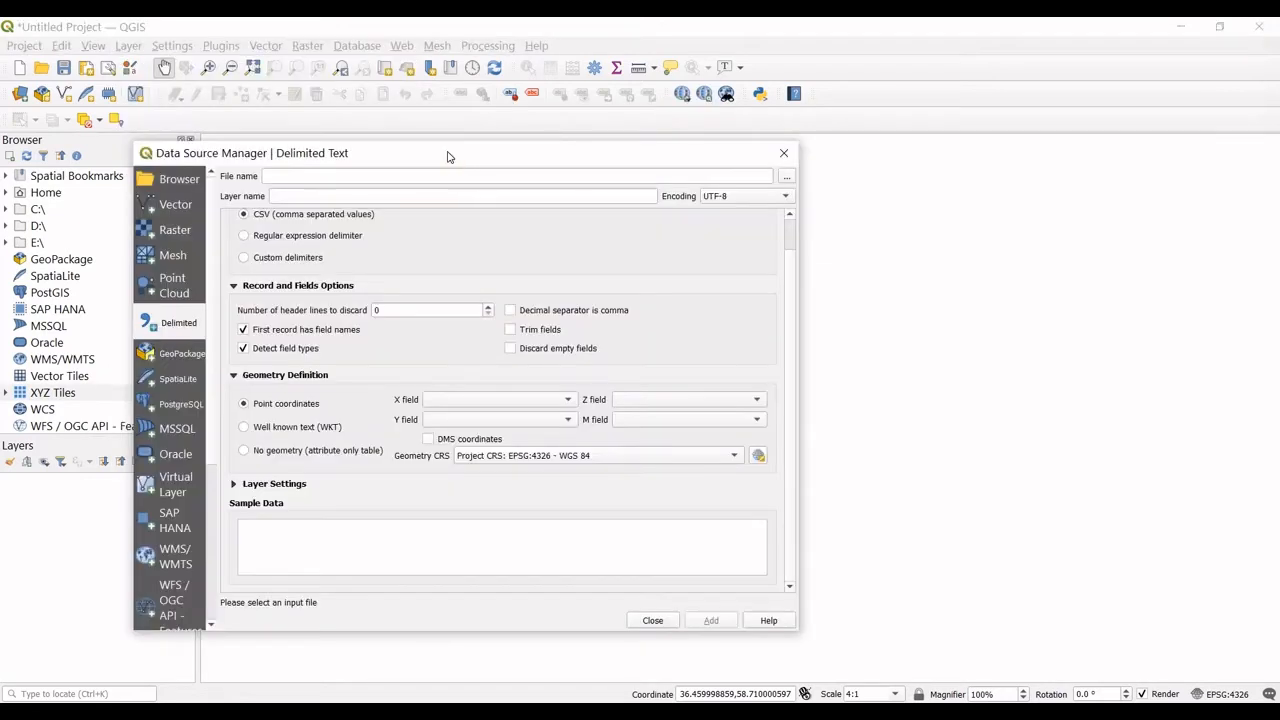
{"action": "left_click_drag", "start_coordinate": [446, 155], "coordinate": [504, 96]}
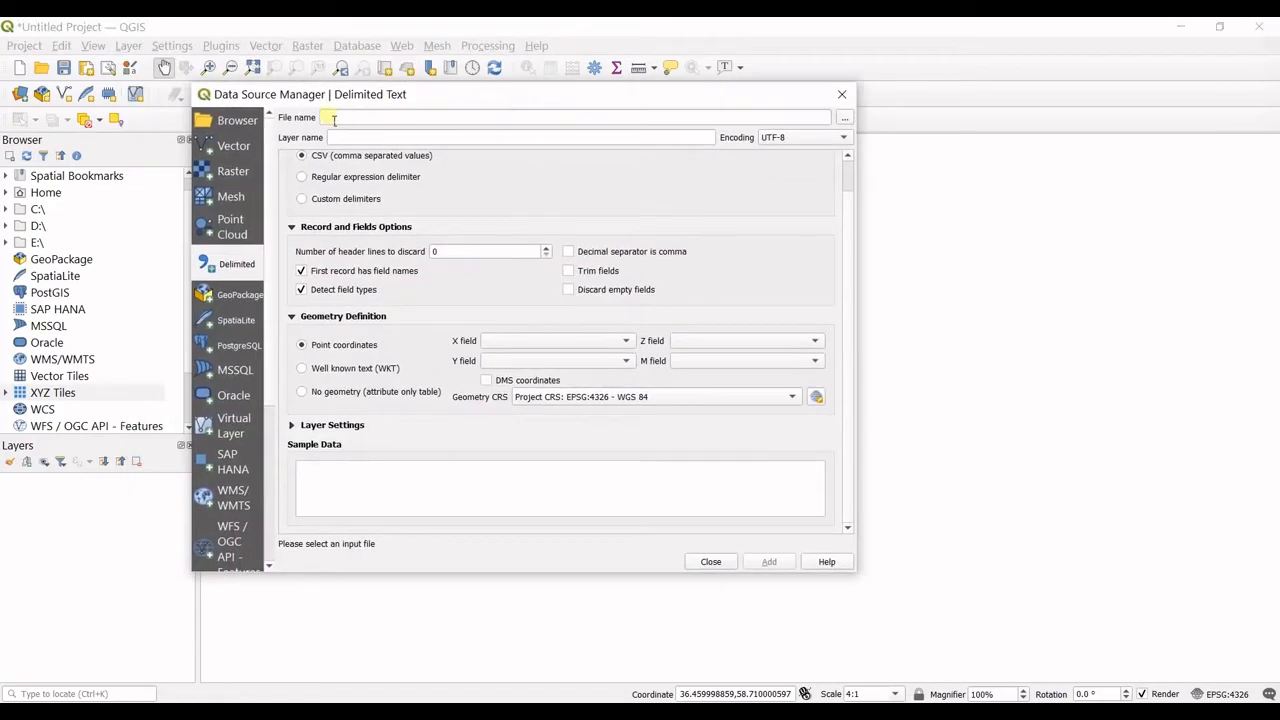
{"action": "left_click", "coordinate": [844, 117]}
{"action": "double_click", "coordinate": [437, 270]}
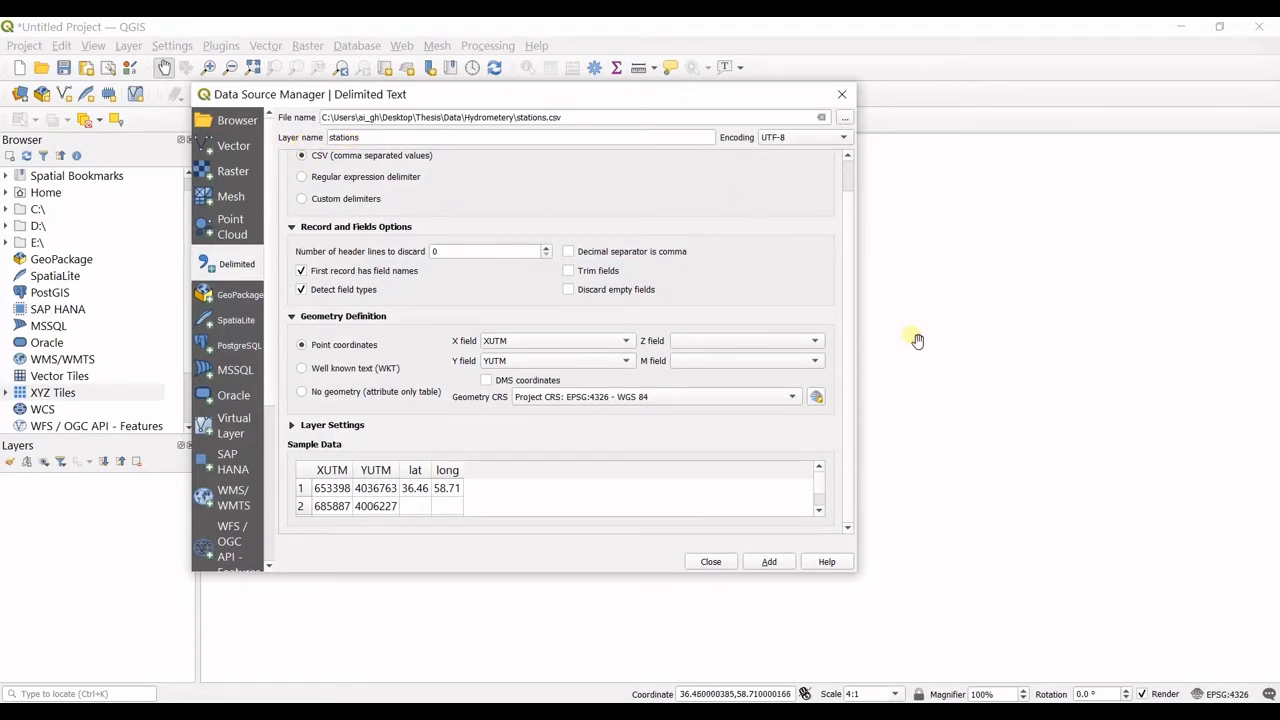
- Try the regular expression and custom delimiter file formats for the stations import, and return to CSV
{"action": "scroll", "coordinate": [848, 265], "scroll_direction": "up", "scroll_amount": 2}
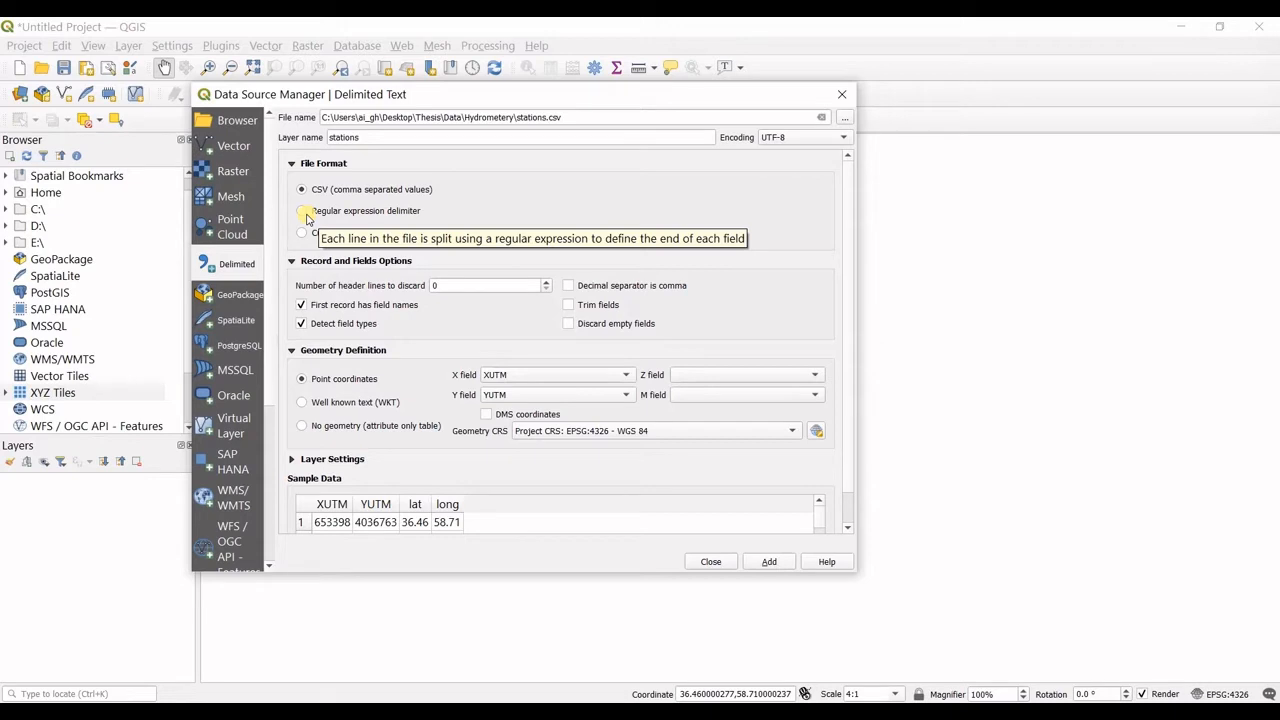
{"action": "left_click", "coordinate": [303, 212]}
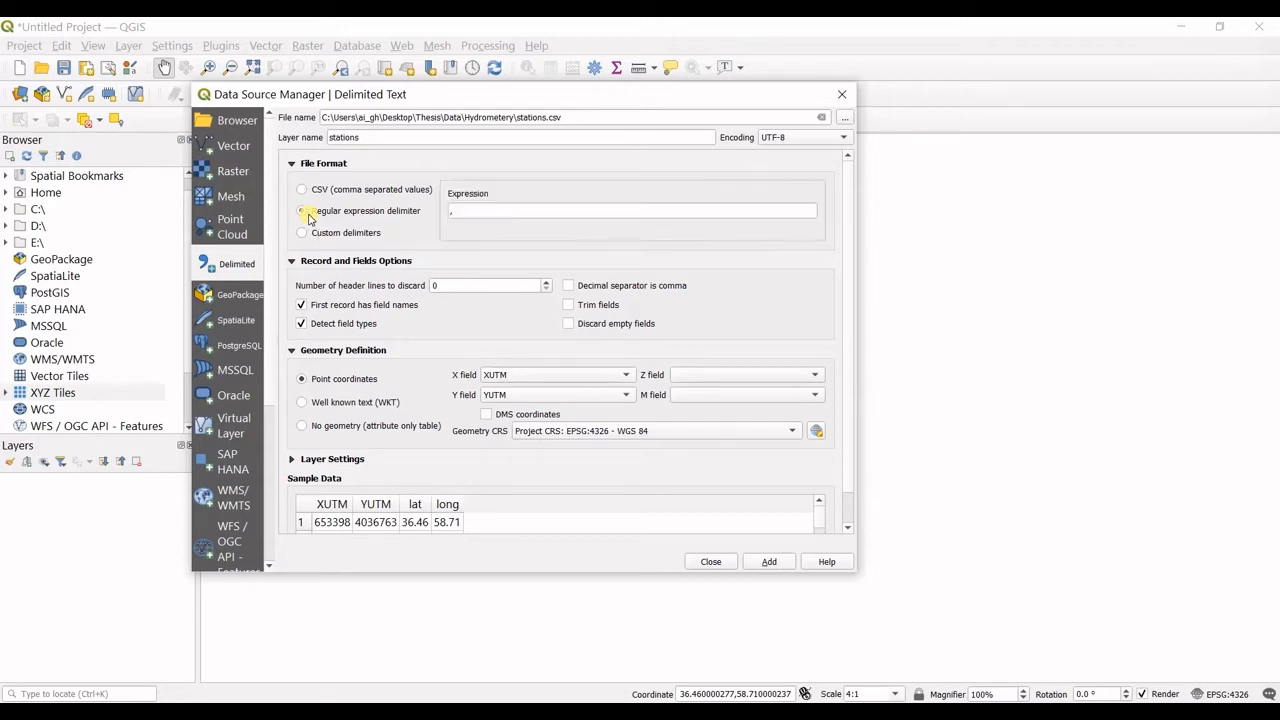
{"action": "left_click", "coordinate": [303, 233]}
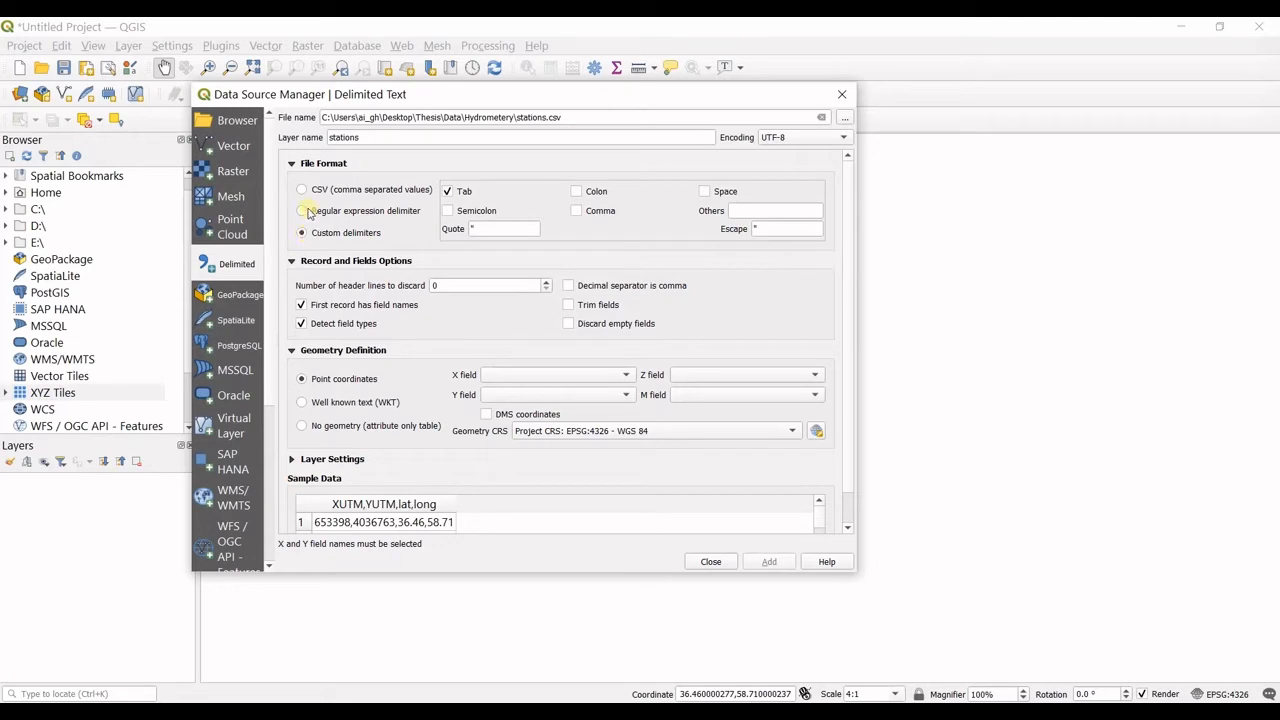
{"action": "left_click", "coordinate": [303, 190]}
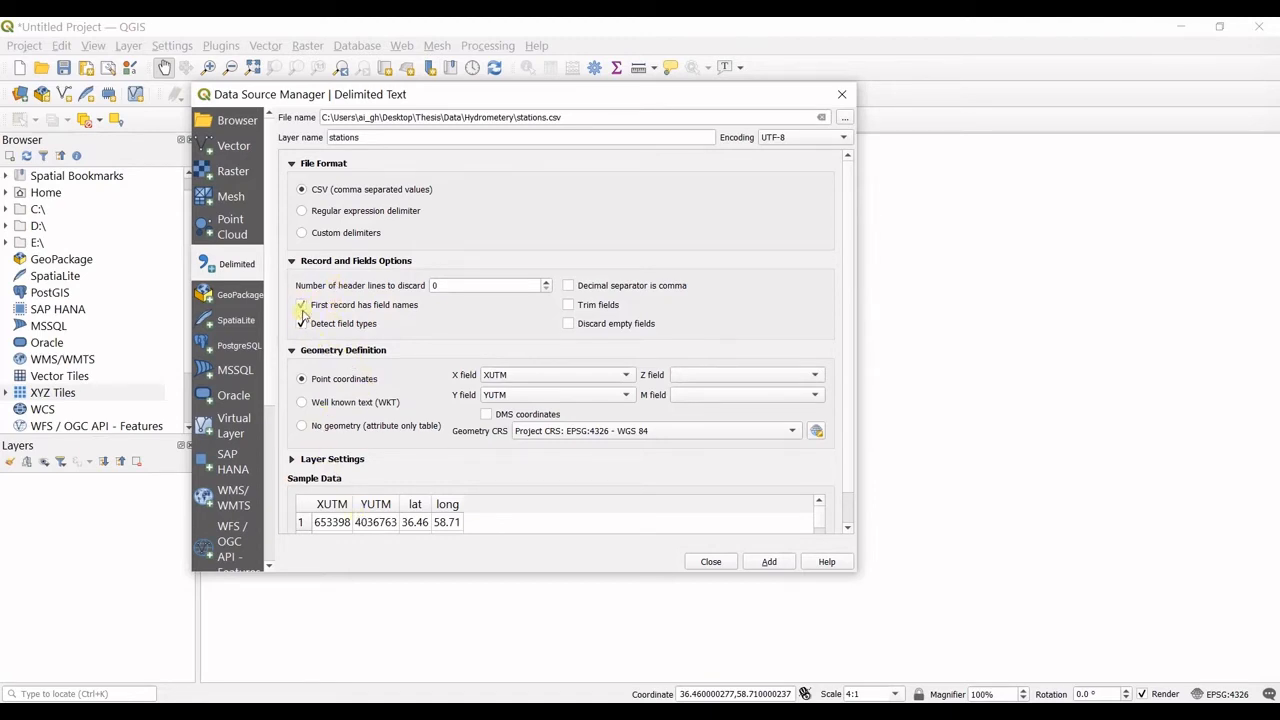
- Turn off the first record as field names, check the sample data, and turn the option back on
{"action": "left_click", "coordinate": [303, 305]}
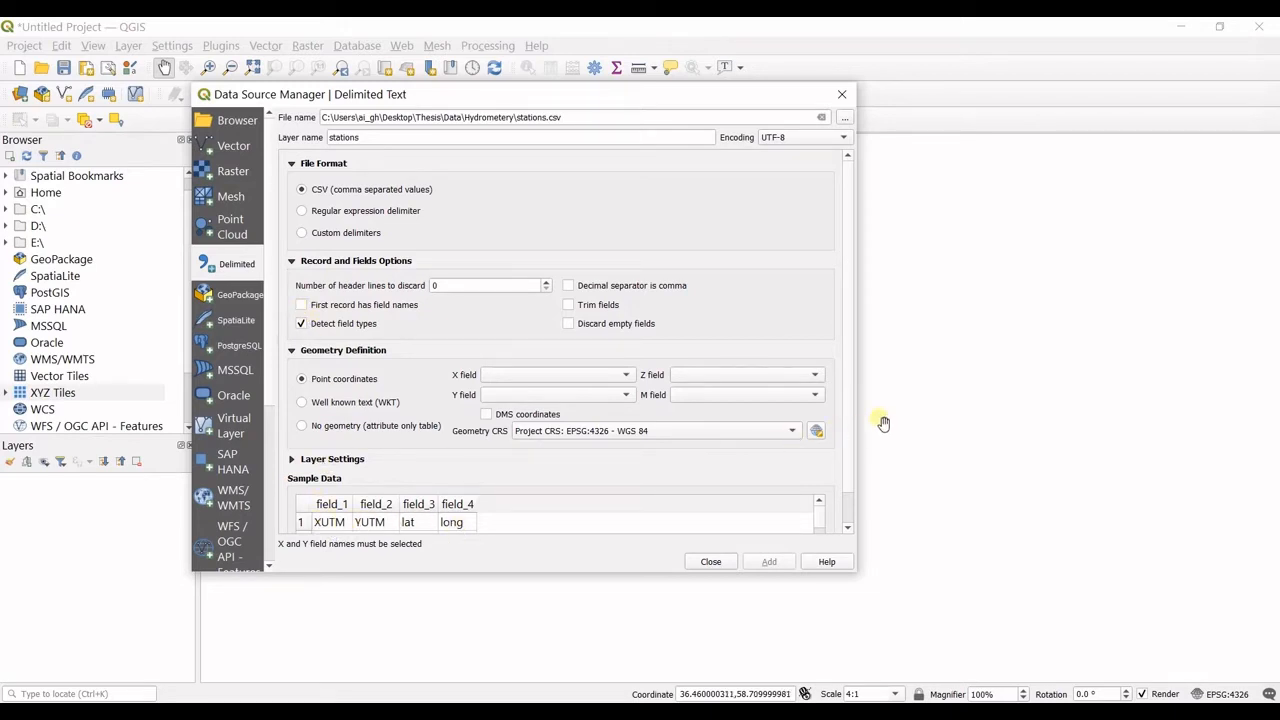
{"action": "scroll", "coordinate": [814, 417], "scroll_direction": "down", "scroll_amount": 2}
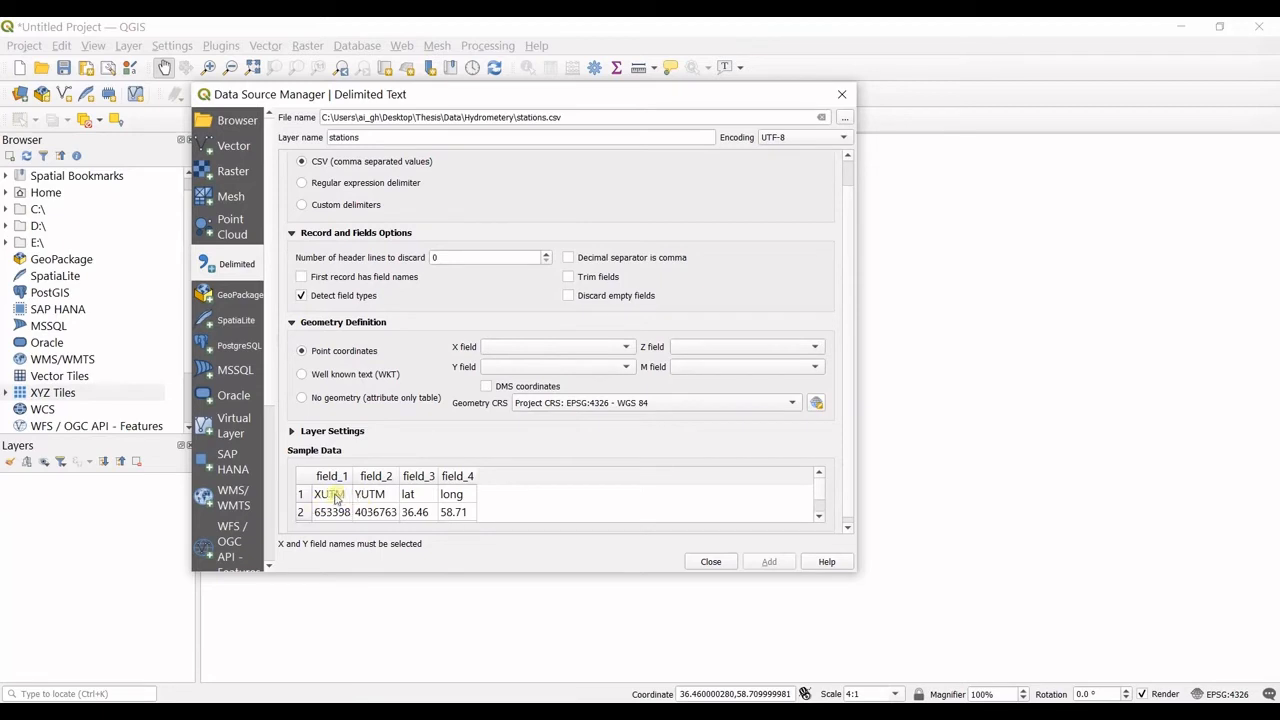
{"action": "scroll", "coordinate": [842, 450], "scroll_direction": "up", "scroll_amount": 2}
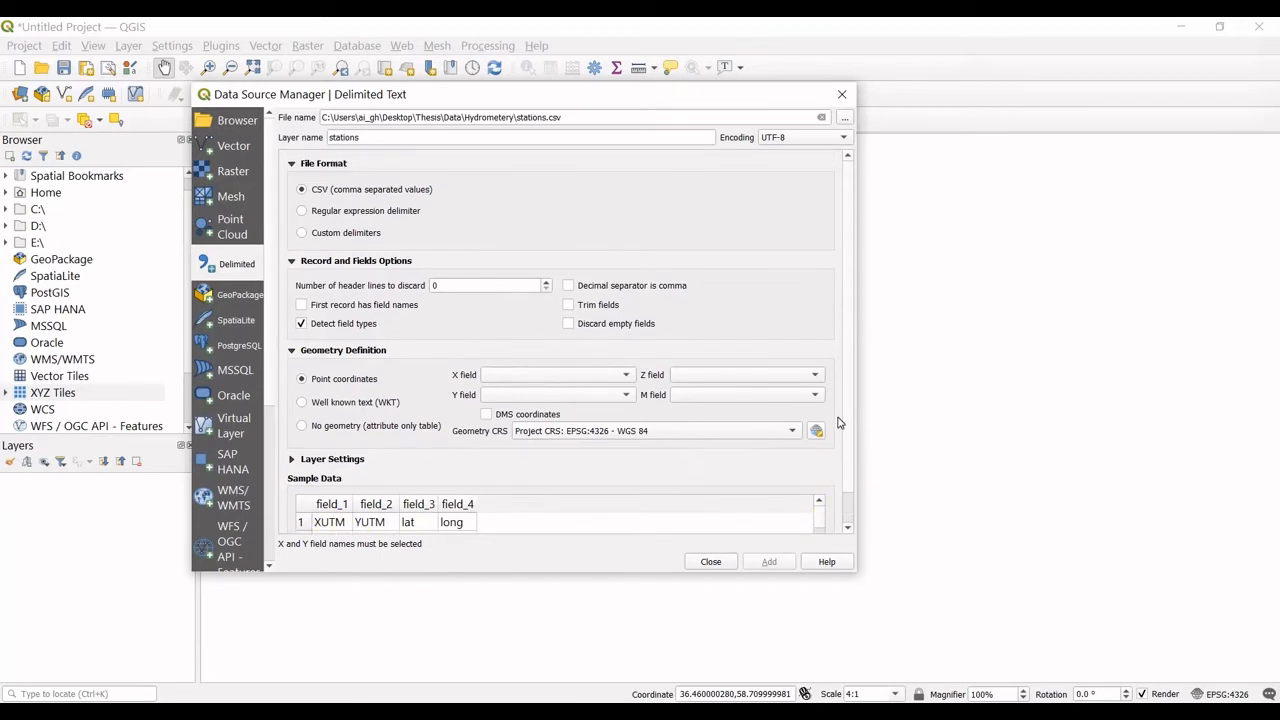
{"action": "left_click", "coordinate": [315, 305]}
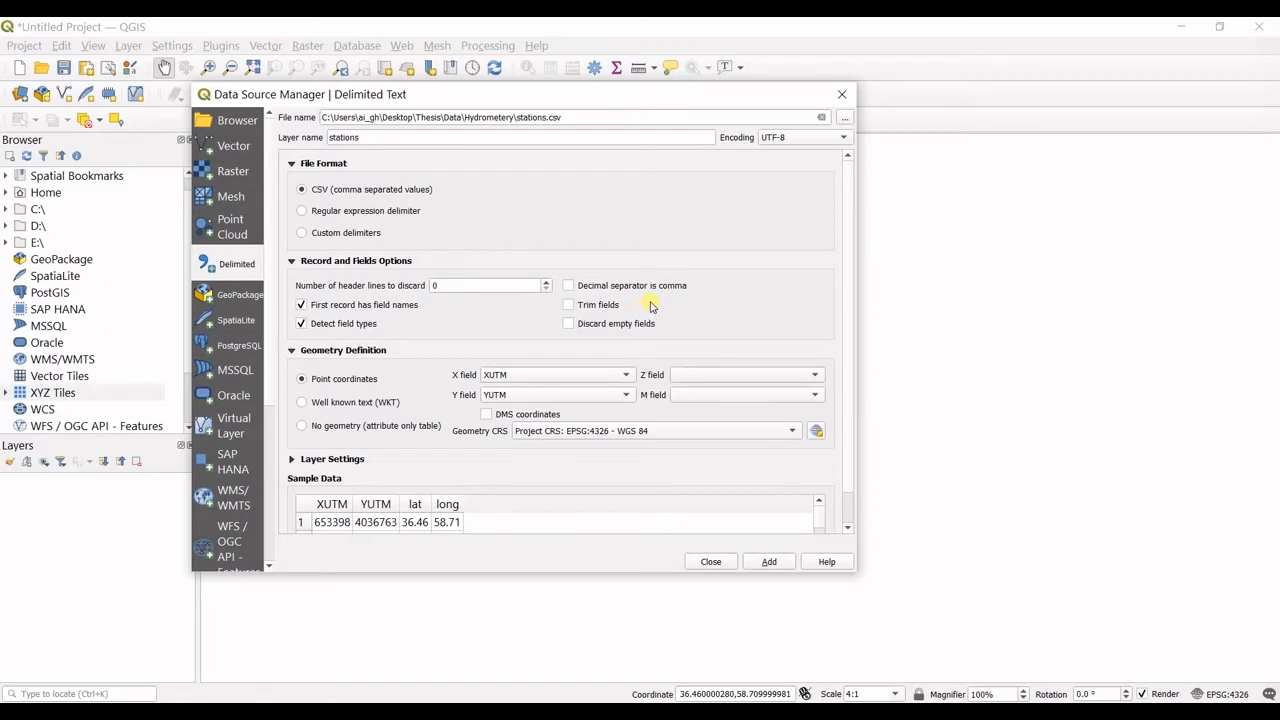
- Open the coordinate reference system selector for the stations layer's geometry CRS
{"action": "scroll", "coordinate": [848, 322], "scroll_direction": "down", "scroll_amount": 1}
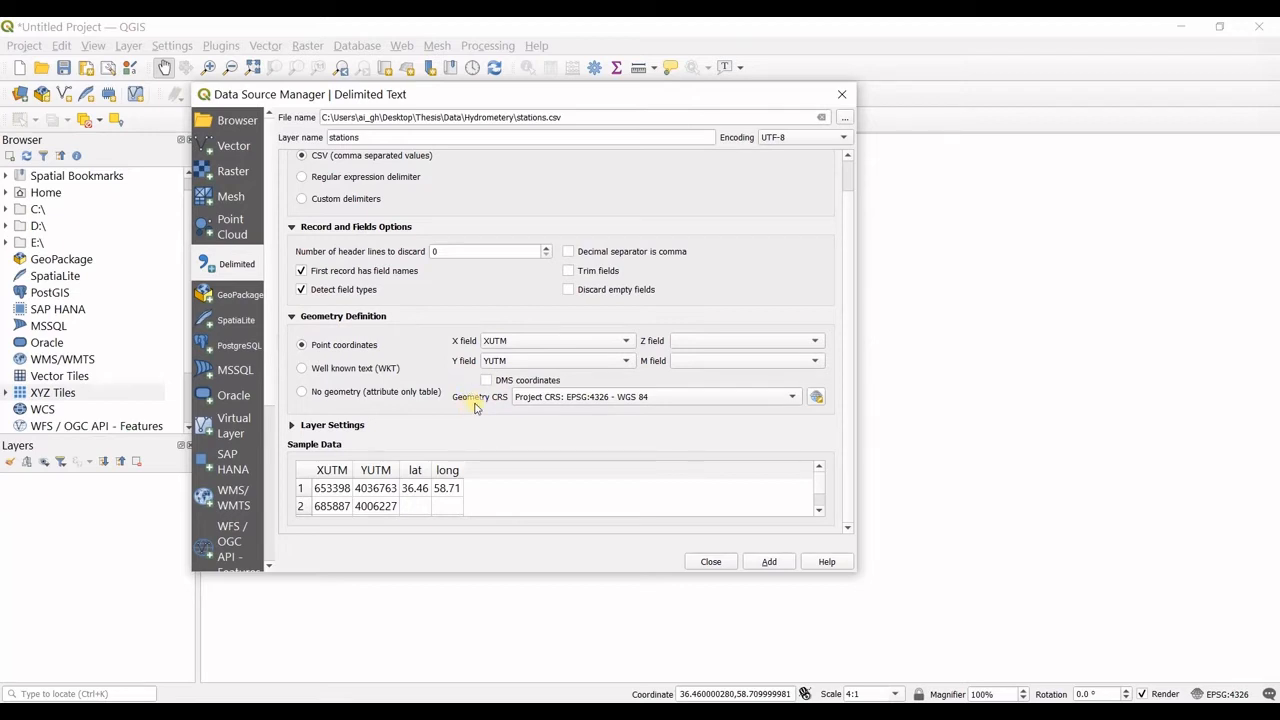
{"action": "left_click", "coordinate": [817, 397]}
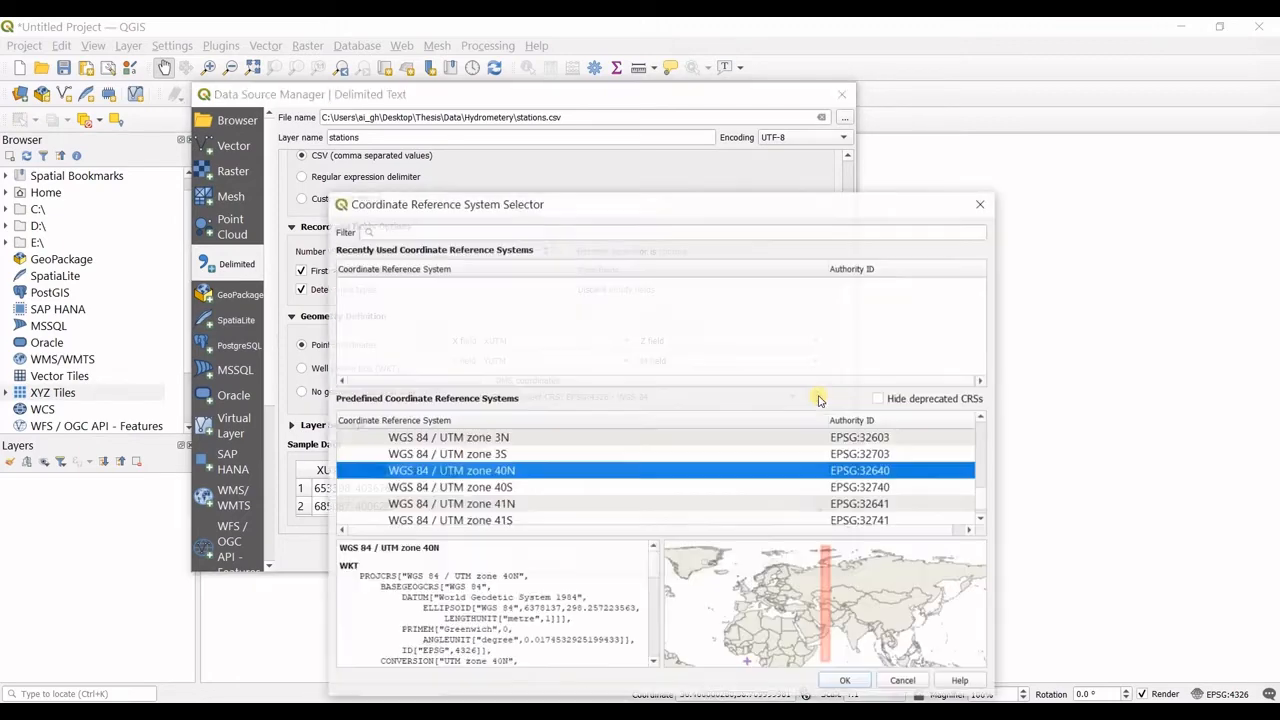
{"action": "left_click_drag", "start_coordinate": [716, 203], "coordinate": [666, 67]}
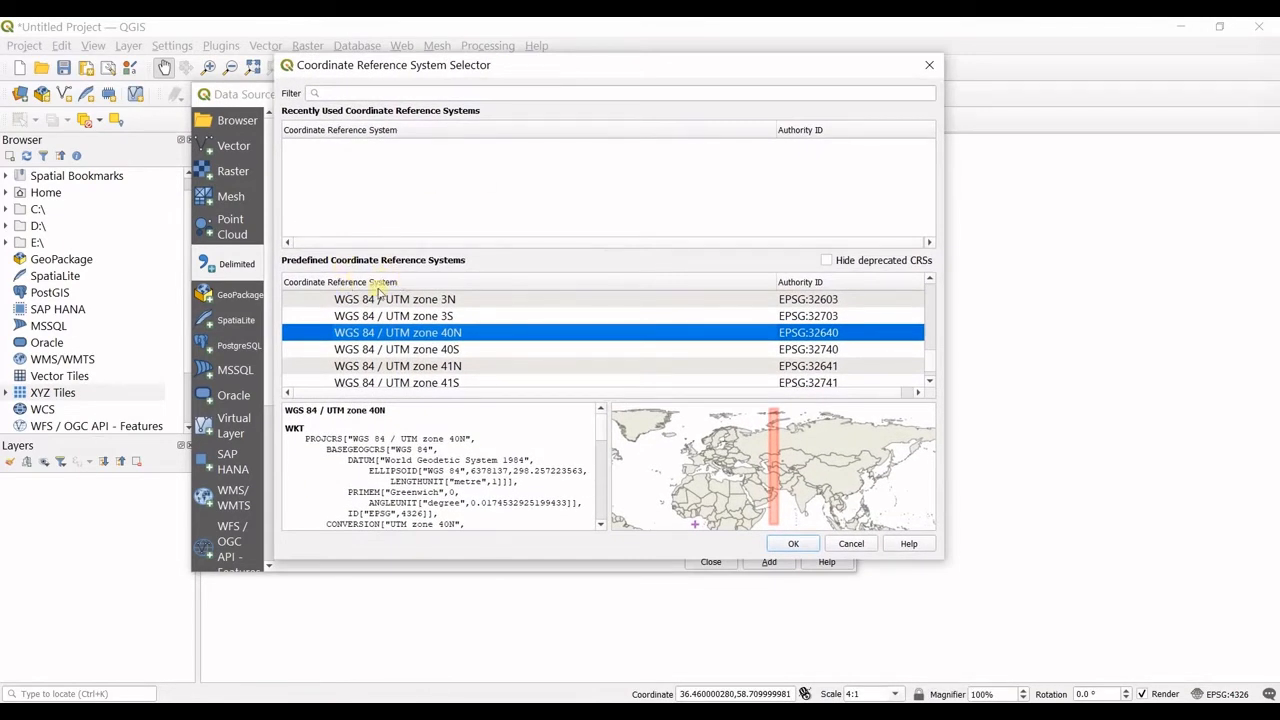
- Compare the WGS 84 / UTM zones from 3S through 42S, checking each zone's extent on the preview map
{"action": "scroll", "coordinate": [520, 320], "scroll_direction": "up", "scroll_amount": 4}
{"action": "scroll", "coordinate": [529, 320], "scroll_direction": "down", "scroll_amount": 4}
{"action": "scroll", "coordinate": [445, 366], "scroll_direction": "up", "scroll_amount": 4}
{"action": "scroll", "coordinate": [443, 368], "scroll_direction": "down", "scroll_amount": 4}
{"action": "left_click", "coordinate": [427, 316]}
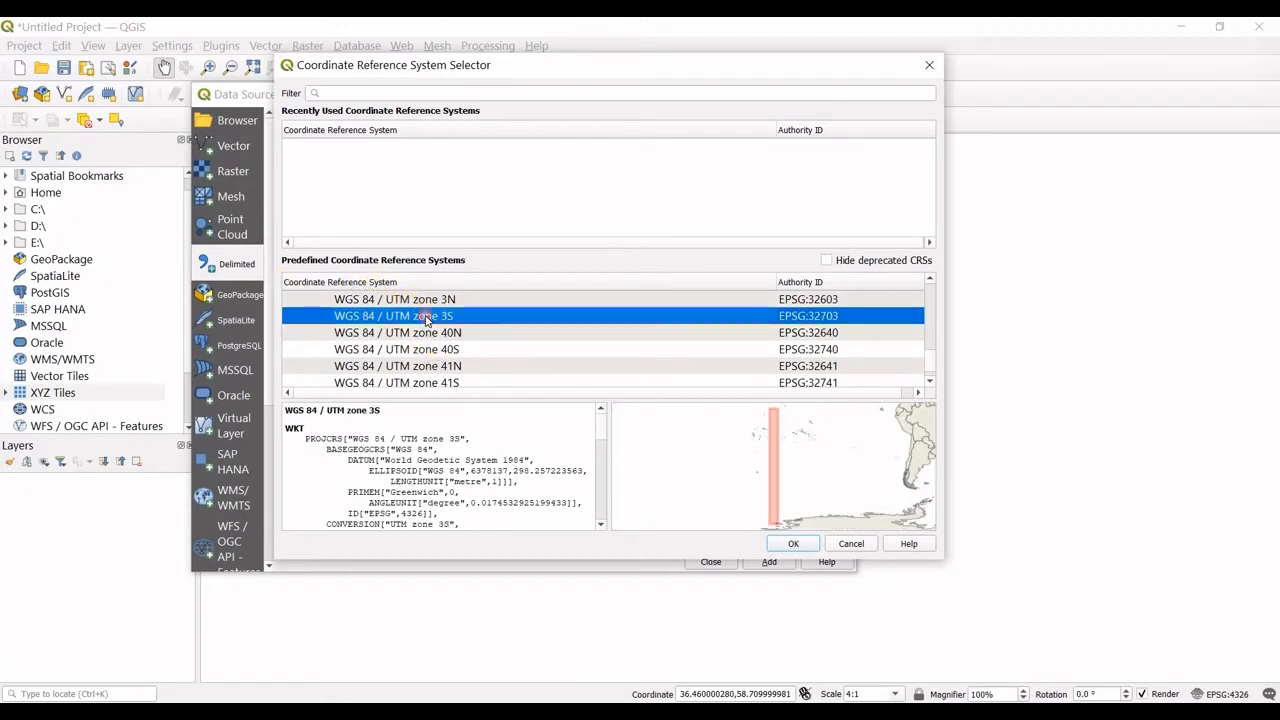
{"action": "left_click", "coordinate": [424, 337]}
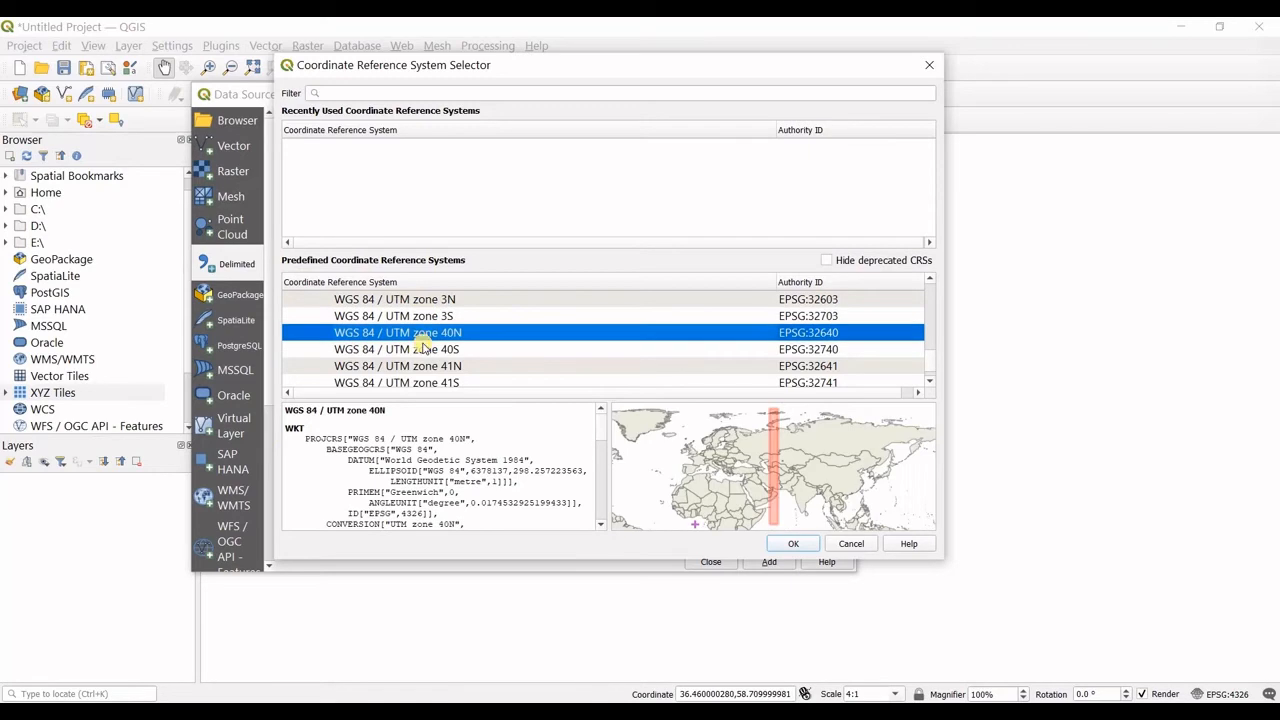
{"action": "left_click", "coordinate": [425, 349]}
{"action": "left_click", "coordinate": [436, 367]}
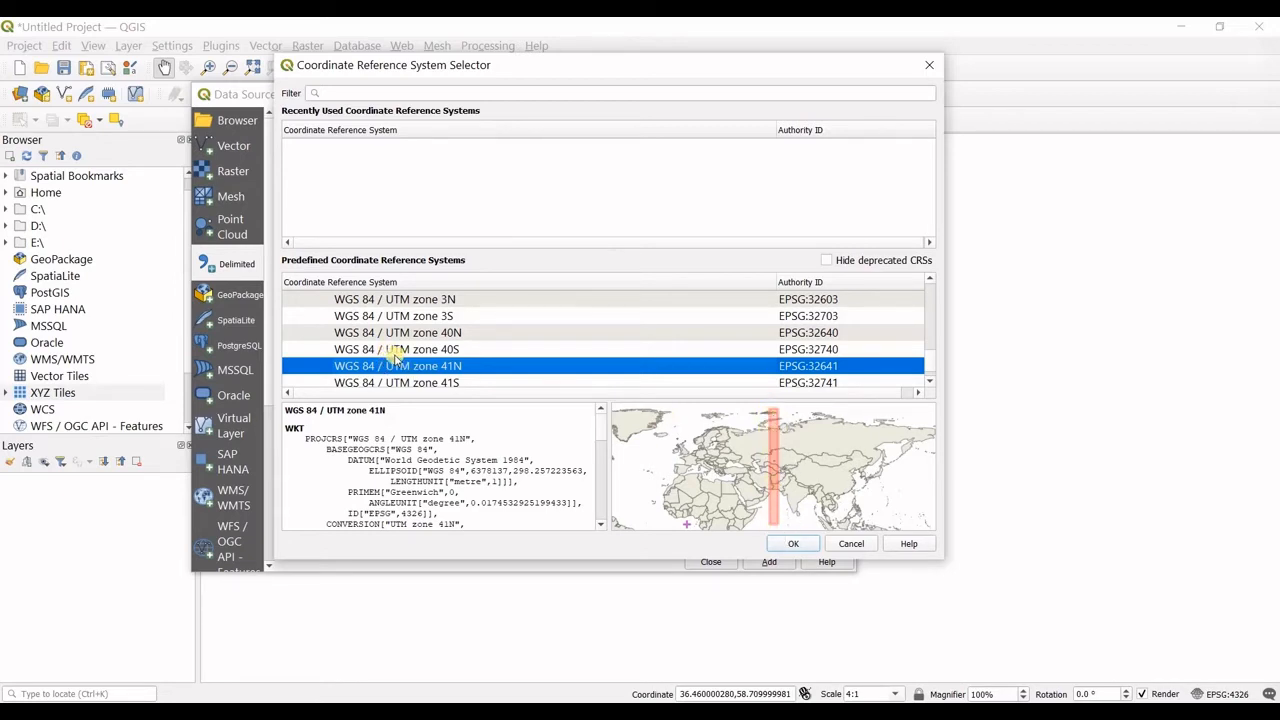
{"action": "scroll", "coordinate": [385, 352], "scroll_direction": "down", "scroll_amount": 1}
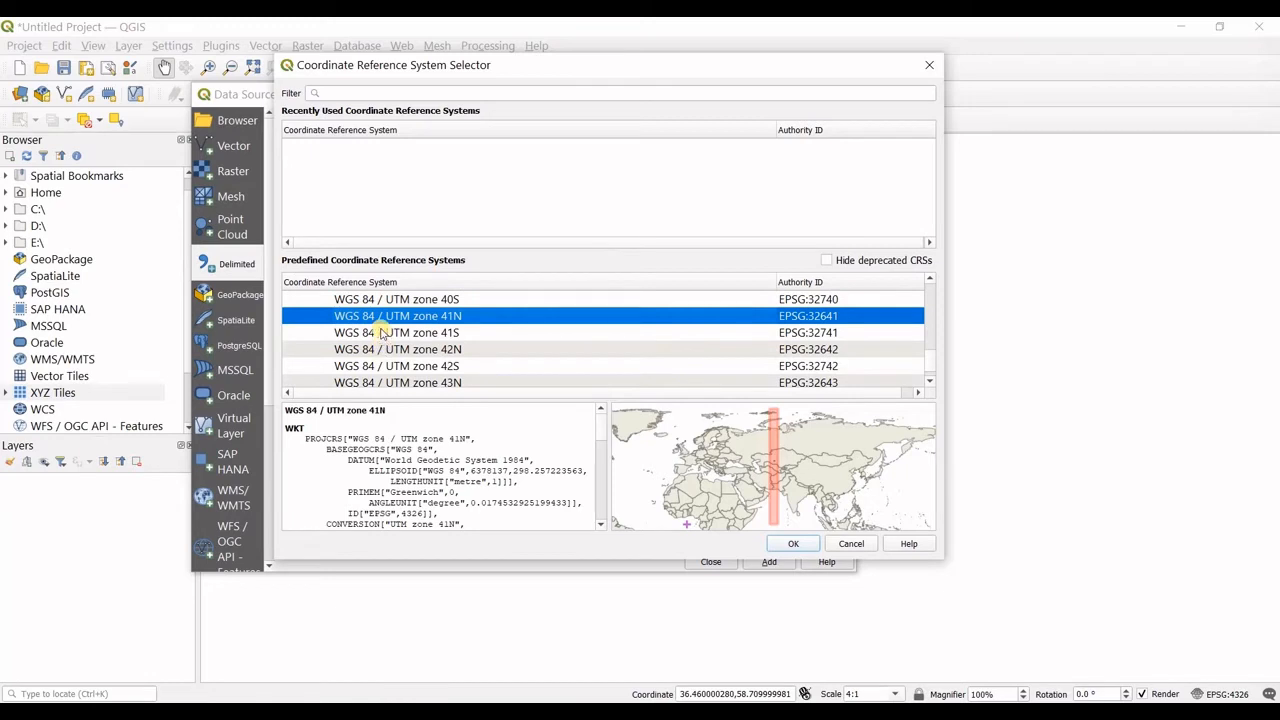
{"action": "left_click", "coordinate": [381, 332]}
{"action": "left_click", "coordinate": [390, 349]}
{"action": "left_click", "coordinate": [393, 366]}
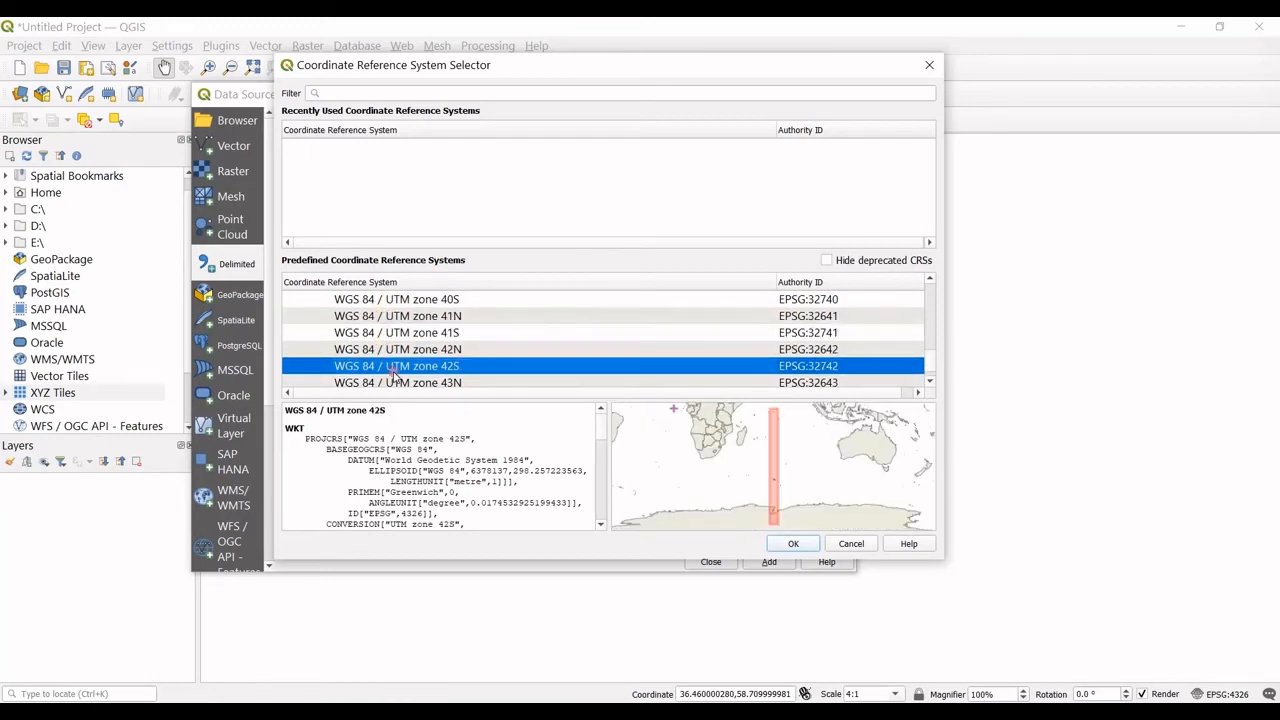
{"action": "left_click", "coordinate": [394, 336]}
{"action": "left_click", "coordinate": [392, 316]}
{"action": "scroll", "coordinate": [368, 368], "scroll_direction": "down", "scroll_amount": 2}
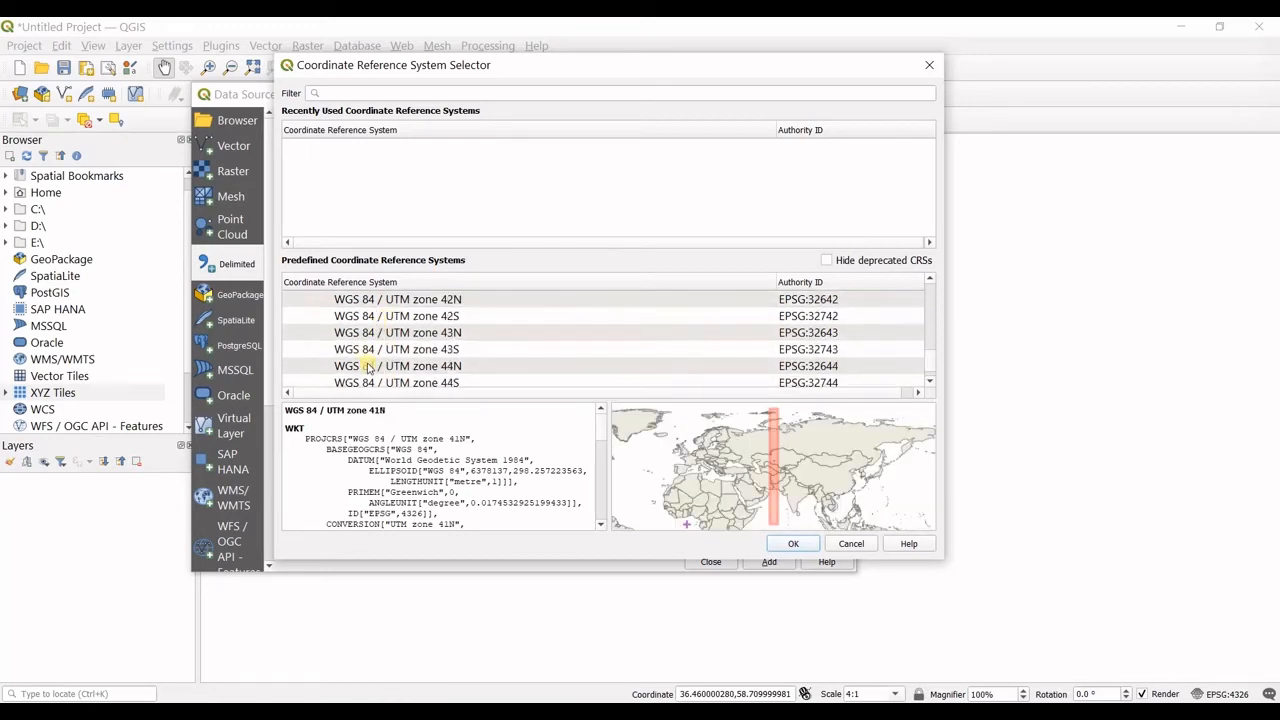
{"action": "scroll", "coordinate": [380, 340], "scroll_direction": "down", "scroll_amount": 1}
{"action": "scroll", "coordinate": [377, 325], "scroll_direction": "up", "scroll_amount": 3}
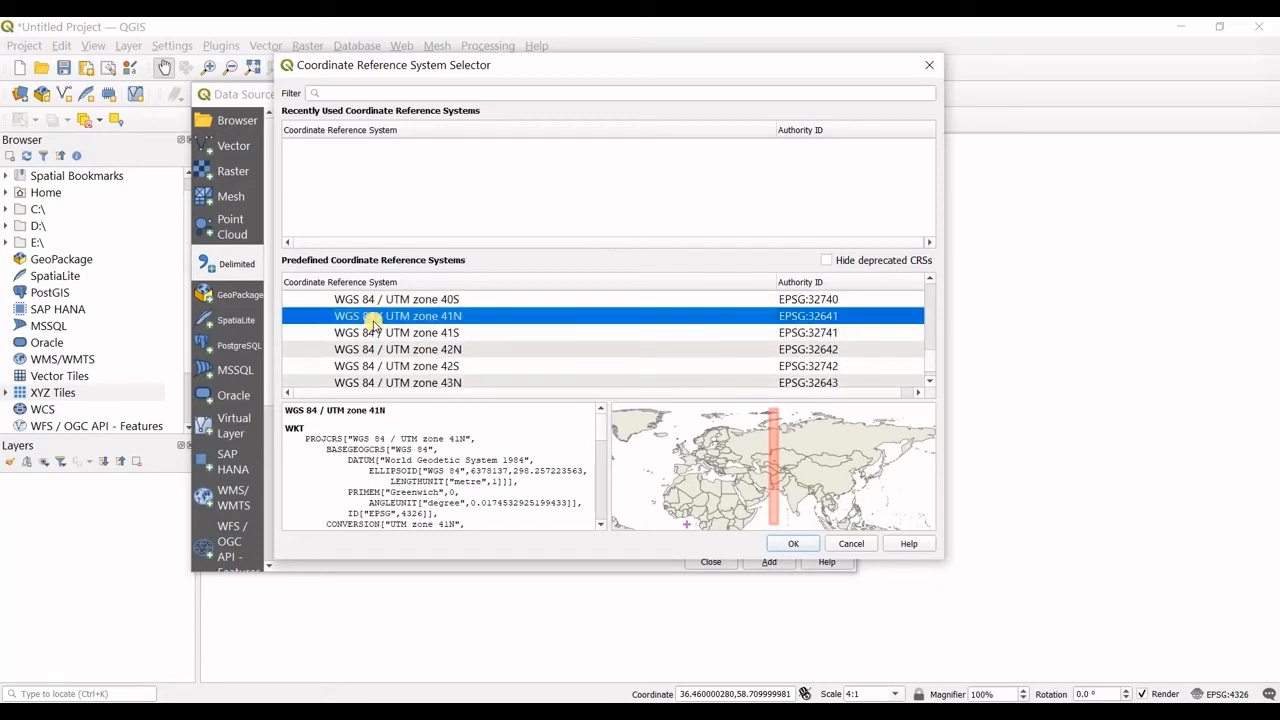
- Set the geometry CRS to WGS 84 / UTM zone 40N (EPSG:32640)
{"action": "left_click", "coordinate": [377, 300]}
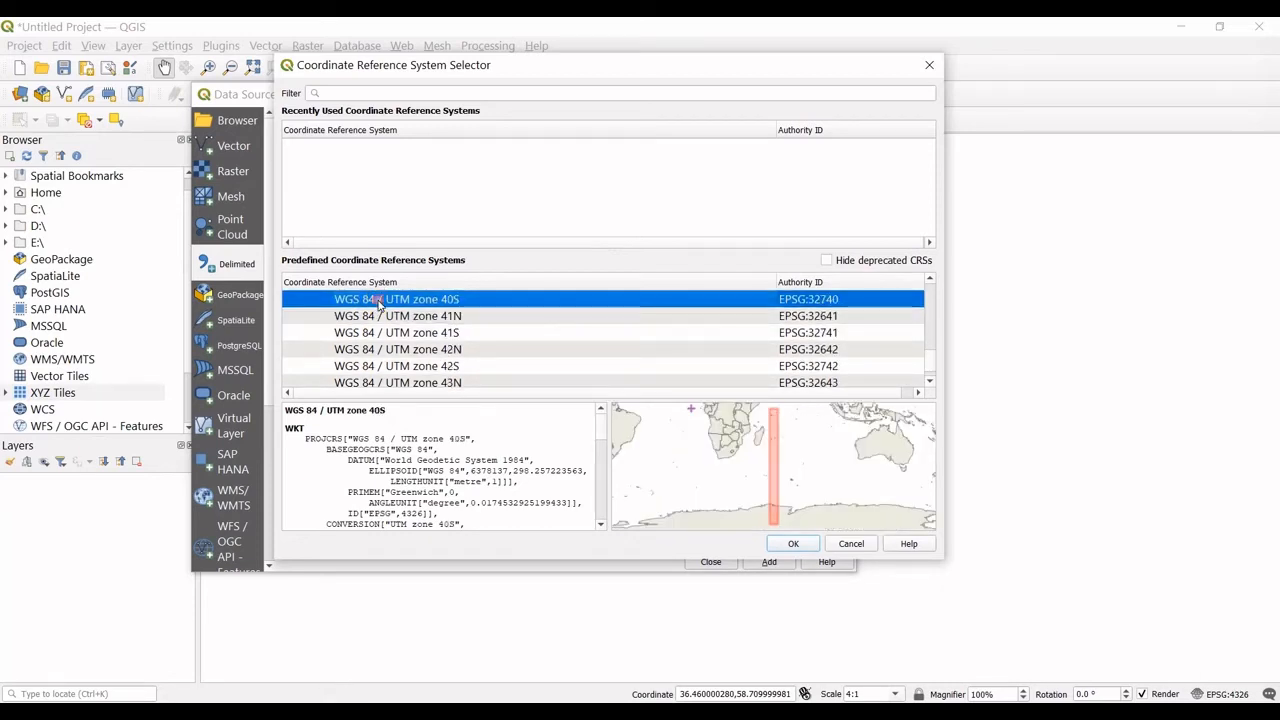
{"action": "scroll", "coordinate": [380, 325], "scroll_direction": "up", "scroll_amount": 1}
{"action": "left_click", "coordinate": [386, 334]}
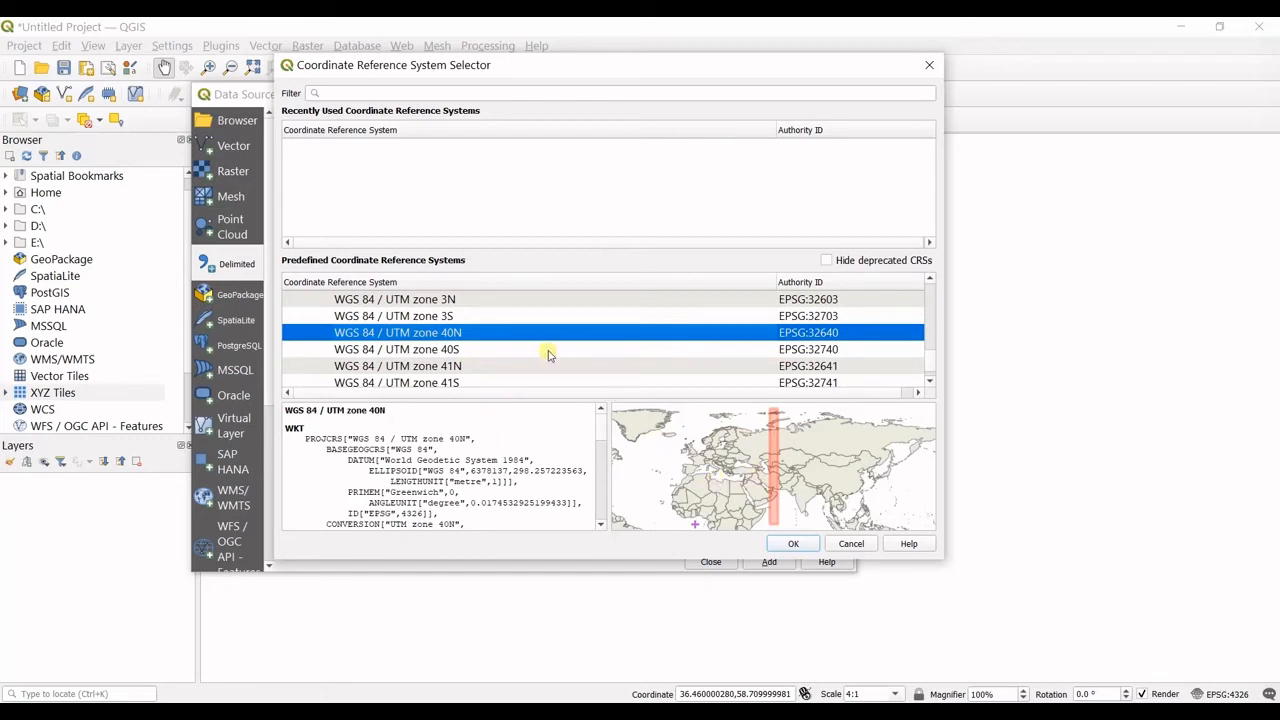
{"action": "left_click", "coordinate": [795, 547]}
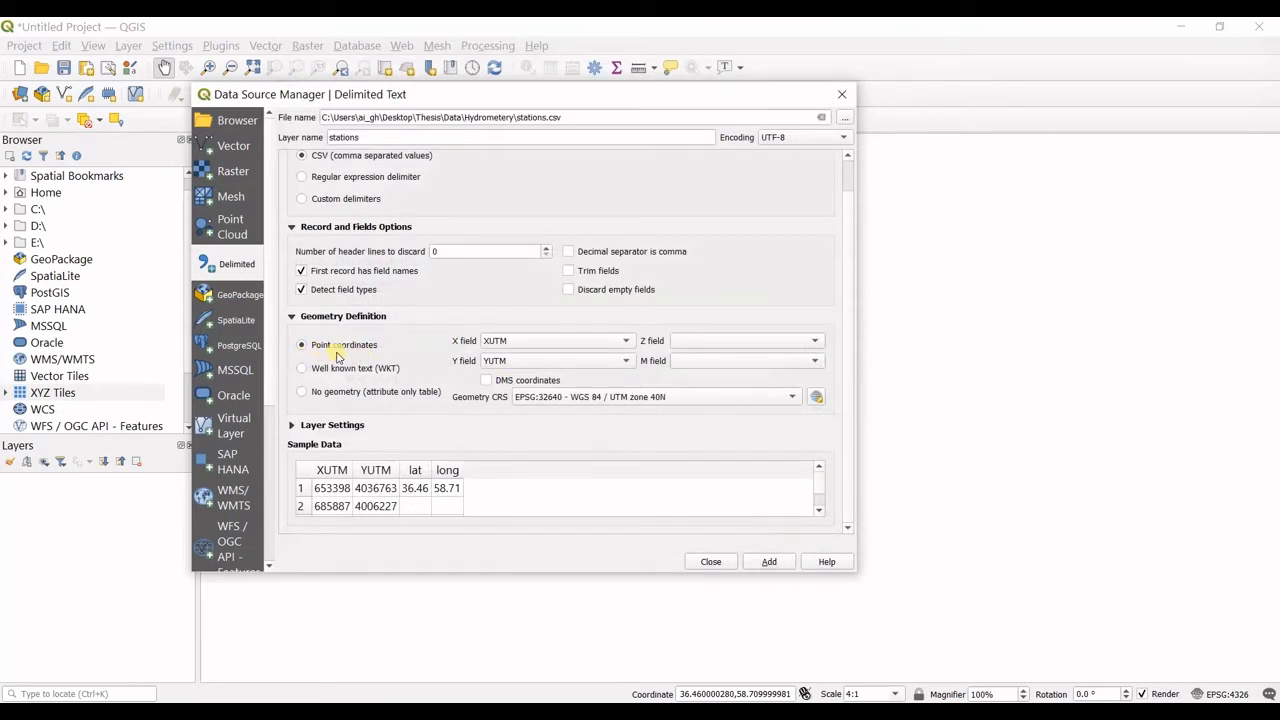
- Add the stations point layer with XUTM as the X field and inspect its points on the map
{"action": "left_click", "coordinate": [513, 343]}
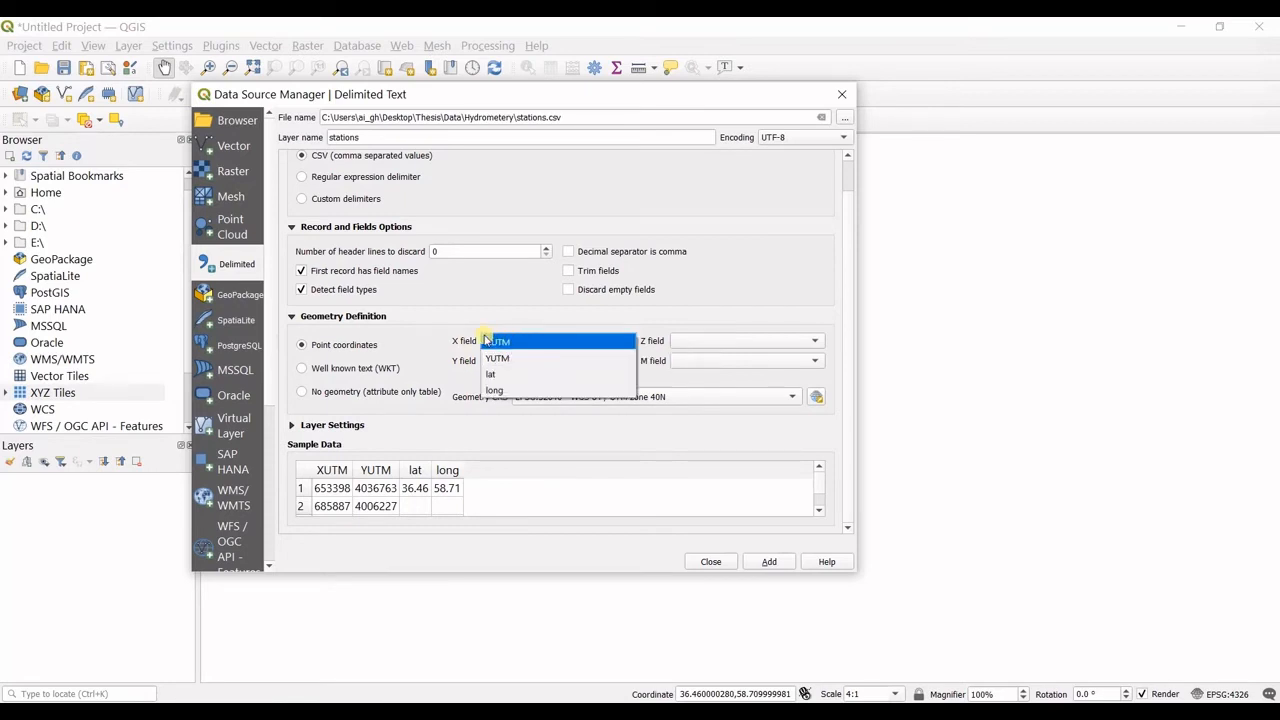
{"action": "left_click", "coordinate": [495, 342]}
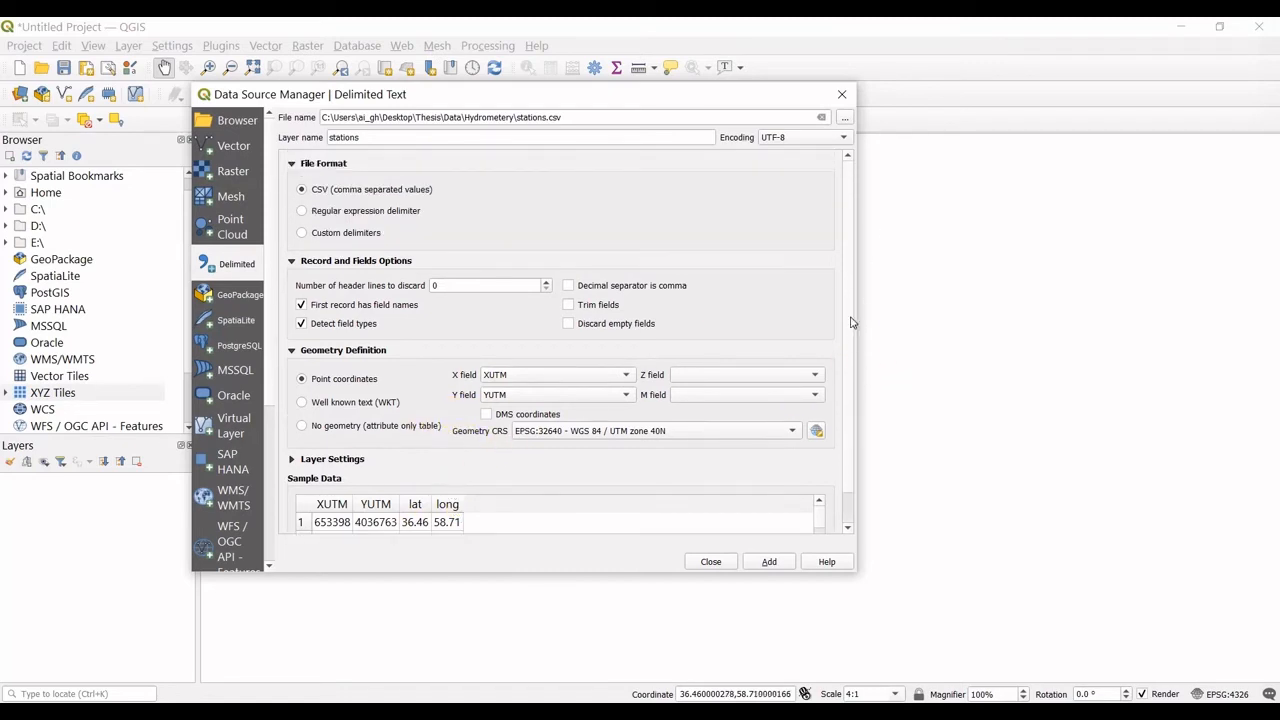
{"action": "left_click", "coordinate": [768, 562]}
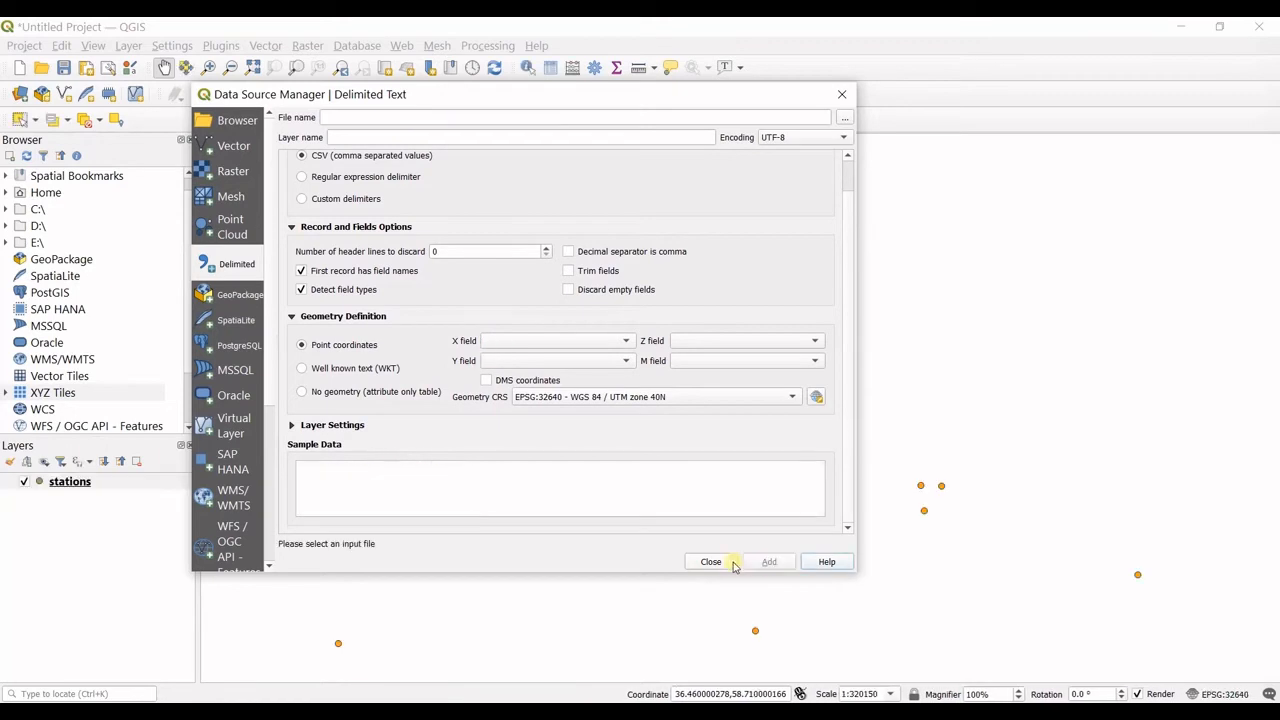
{"action": "left_click", "coordinate": [716, 563]}
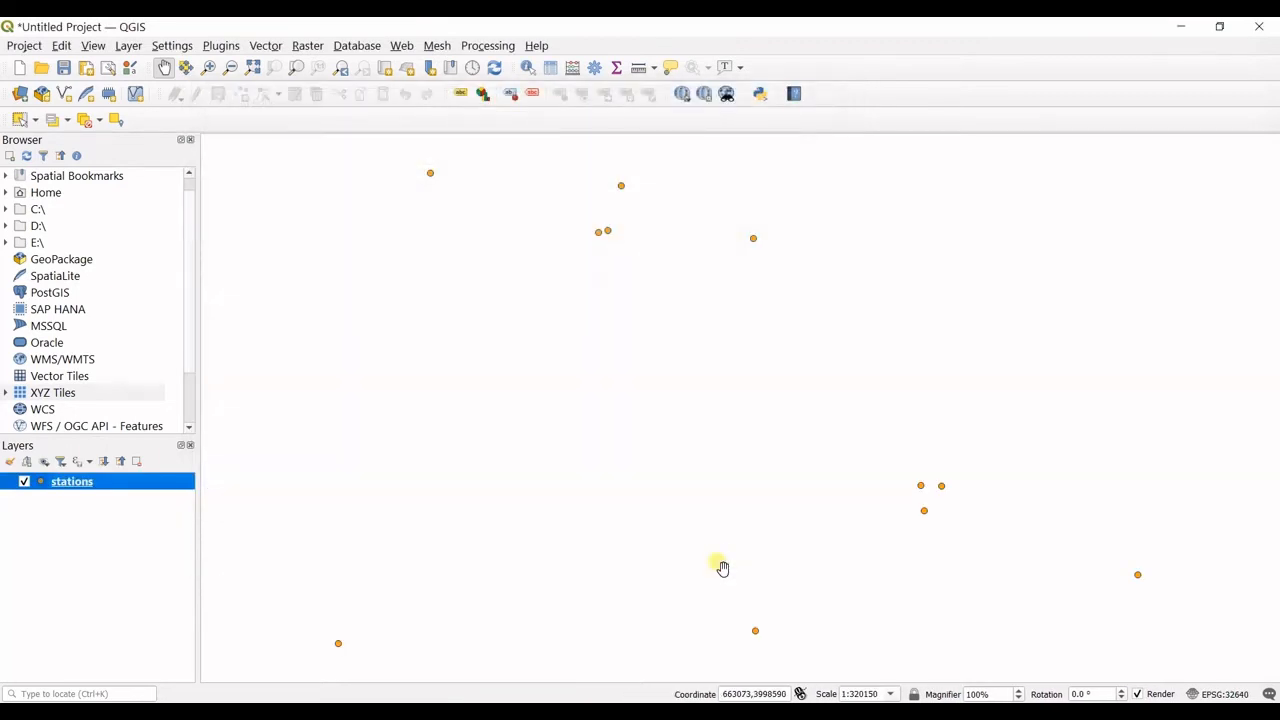
{"action": "scroll", "coordinate": [679, 507], "scroll_direction": "down", "scroll_amount": 2}
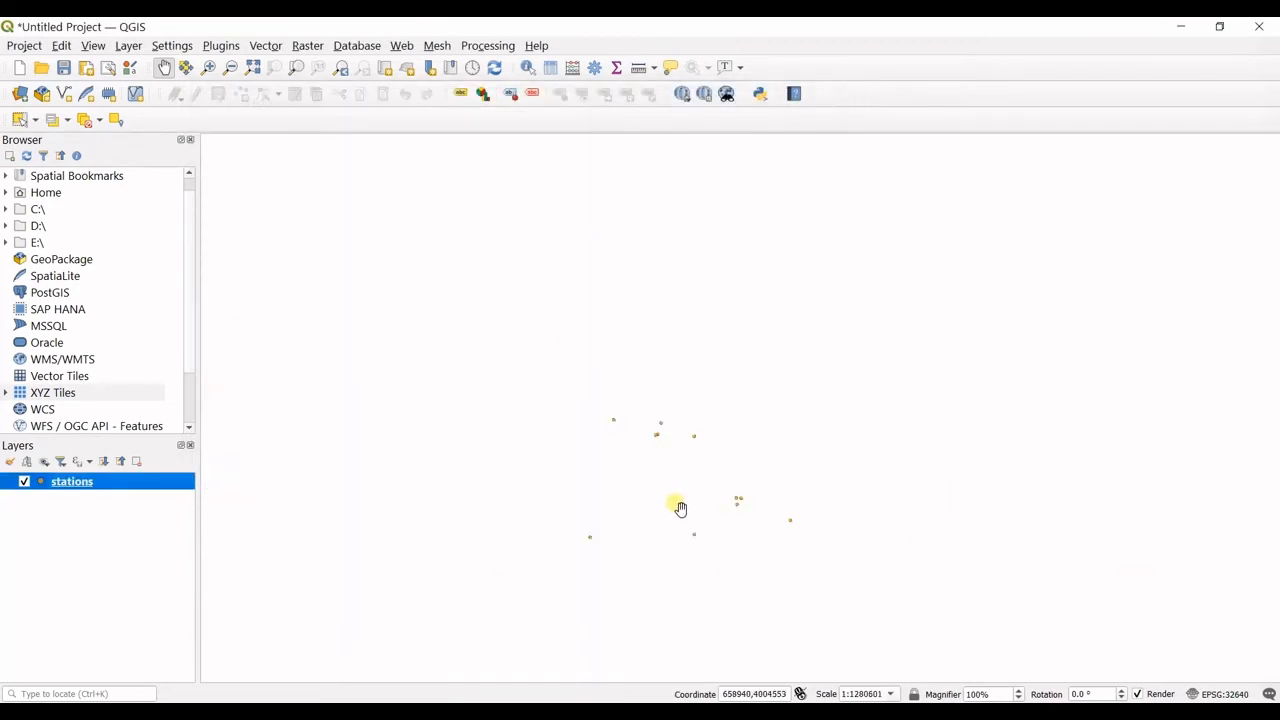
{"action": "left_click_drag", "start_coordinate": [657, 566], "coordinate": [507, 461]}
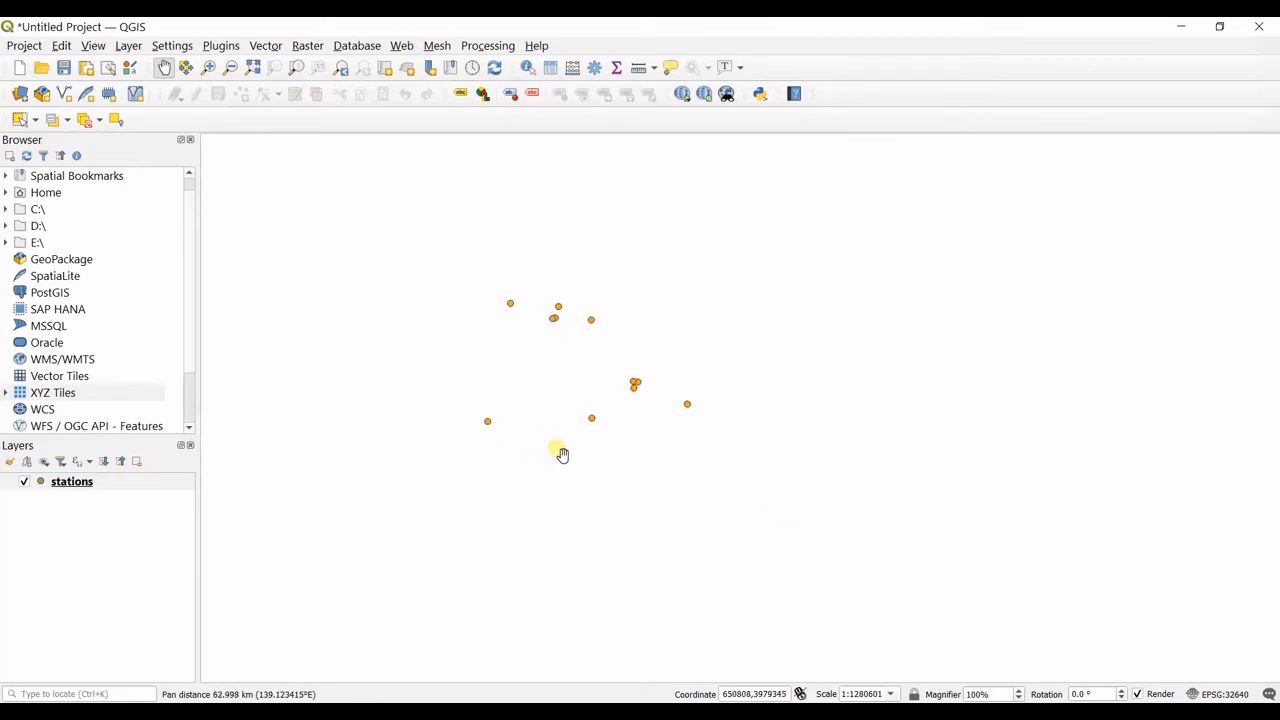
{"action": "left_click_drag", "start_coordinate": [517, 391], "coordinate": [554, 443]}
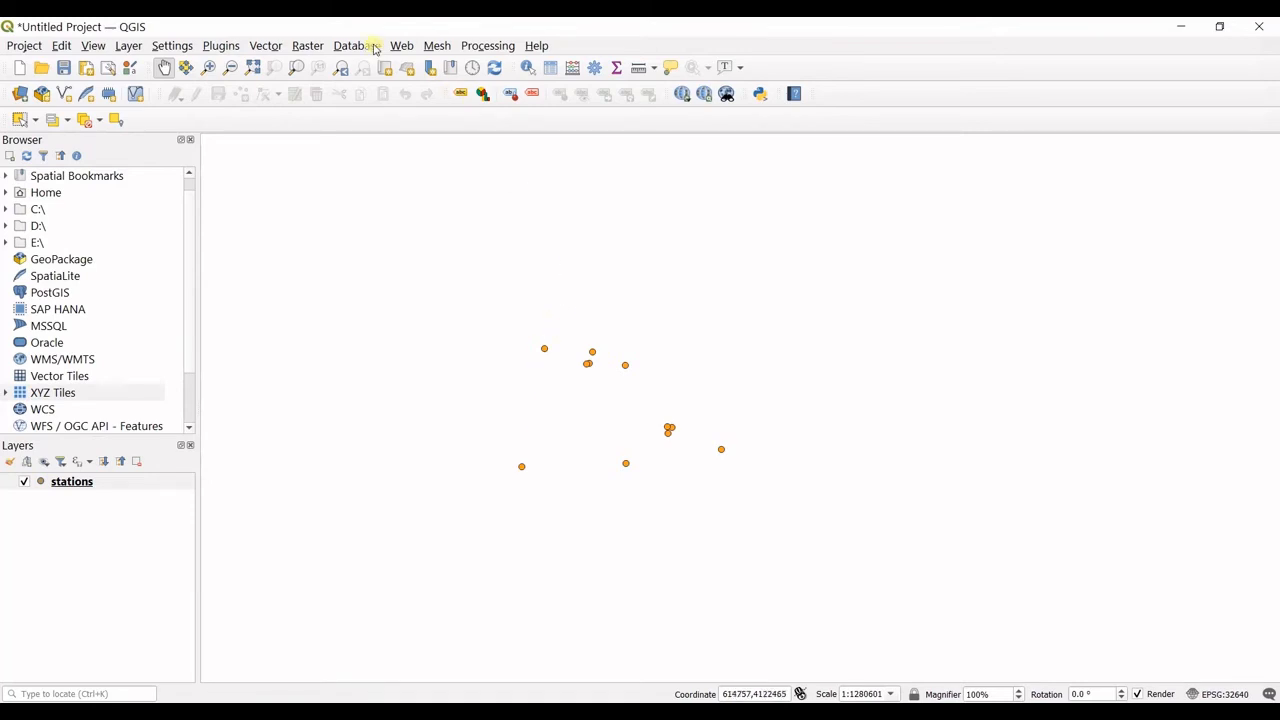
- Check the QuickMapServices basemap providers and look up the plugin's entry by searching the plugin manager for "quickm"
{"action": "left_click", "coordinate": [403, 46]}
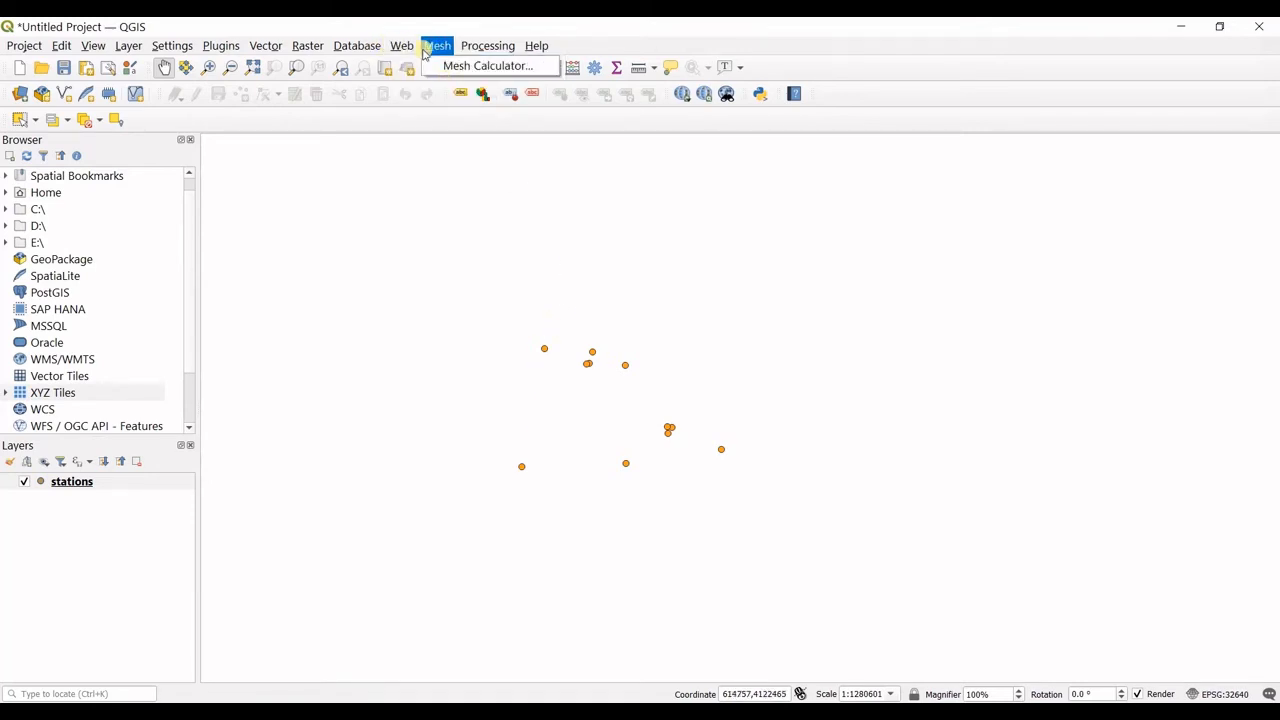
{"action": "mouse_move", "coordinate": [422, 88]}
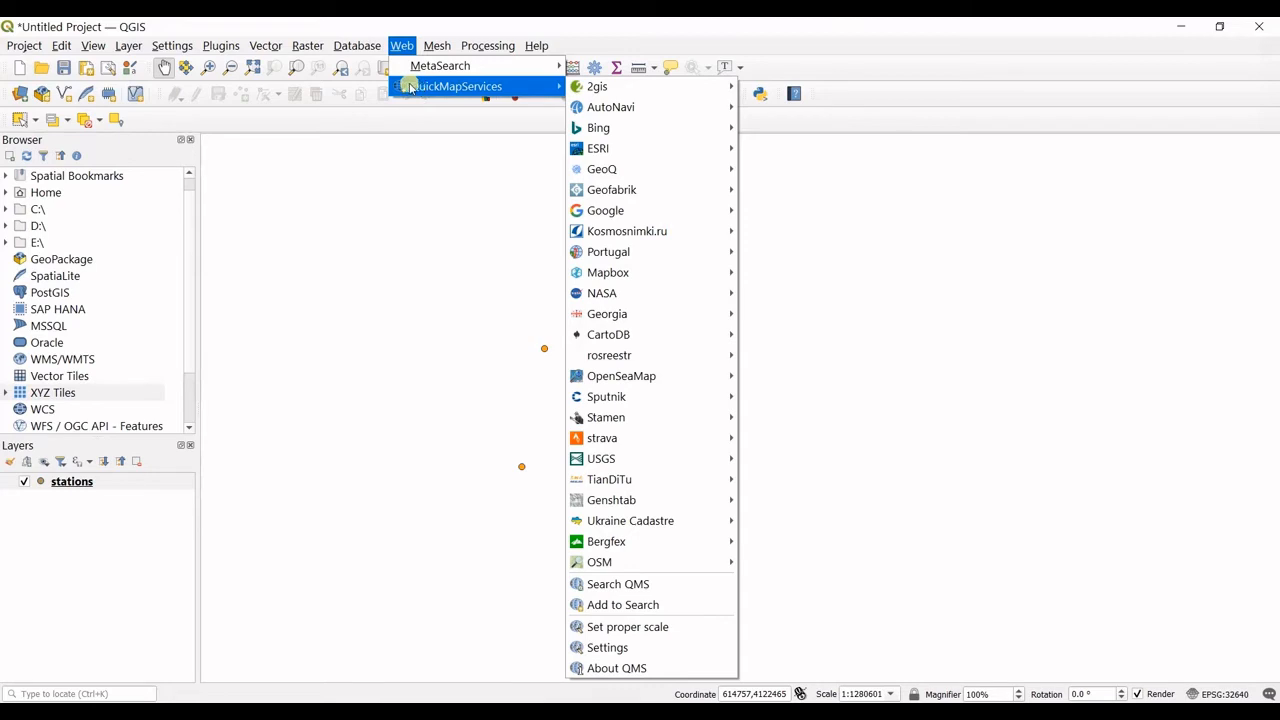
{"action": "left_click", "coordinate": [219, 47]}
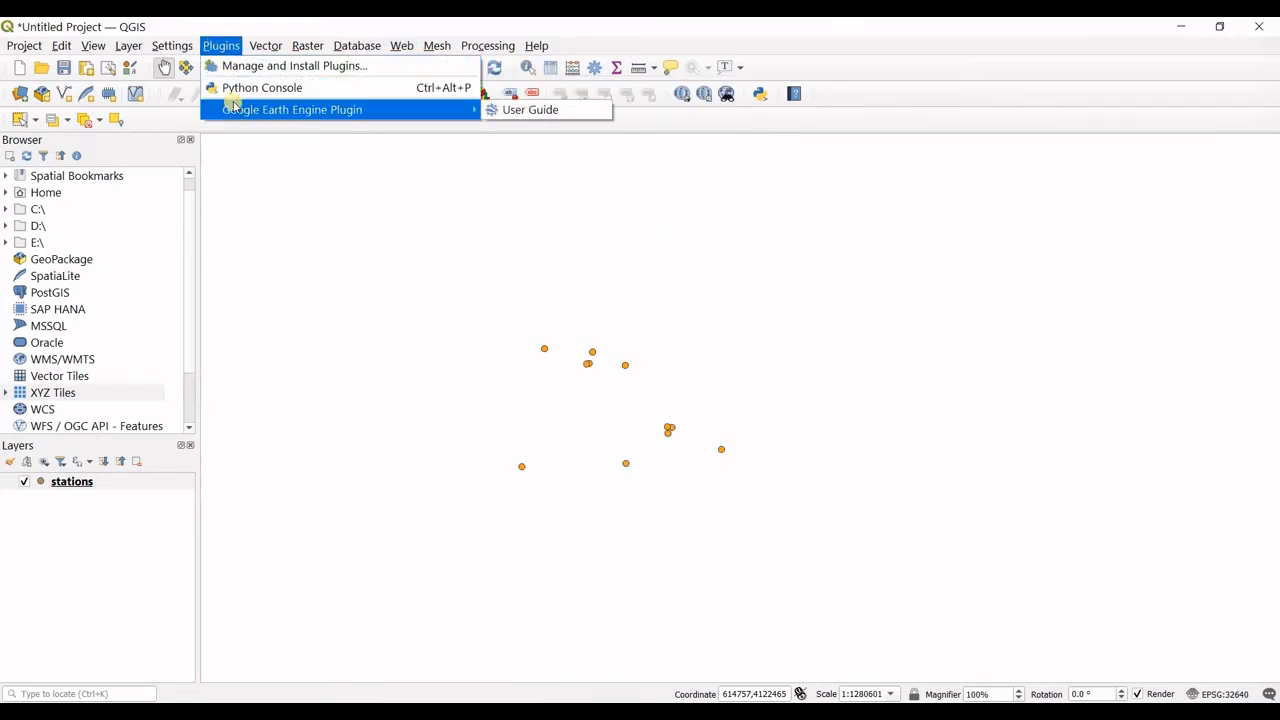
{"action": "left_click", "coordinate": [245, 70]}
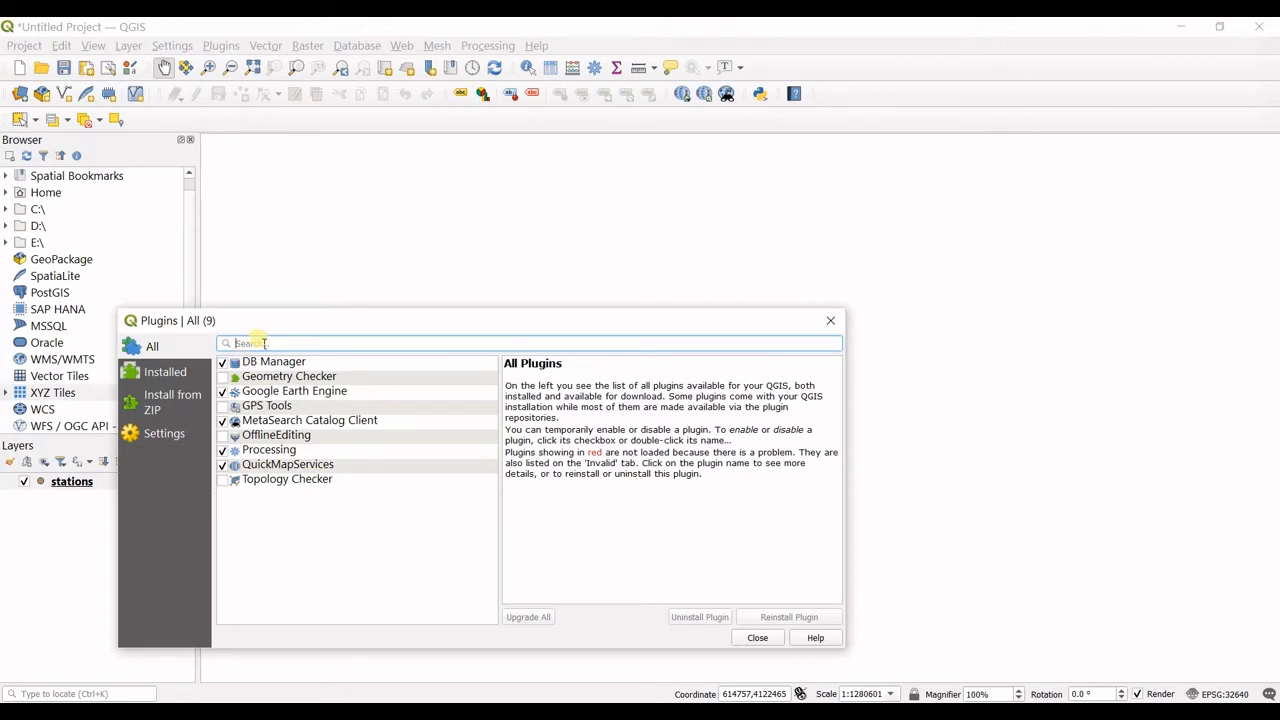
{"action": "left_click", "coordinate": [257, 343]}
{"action": "type", "text": "qu"}
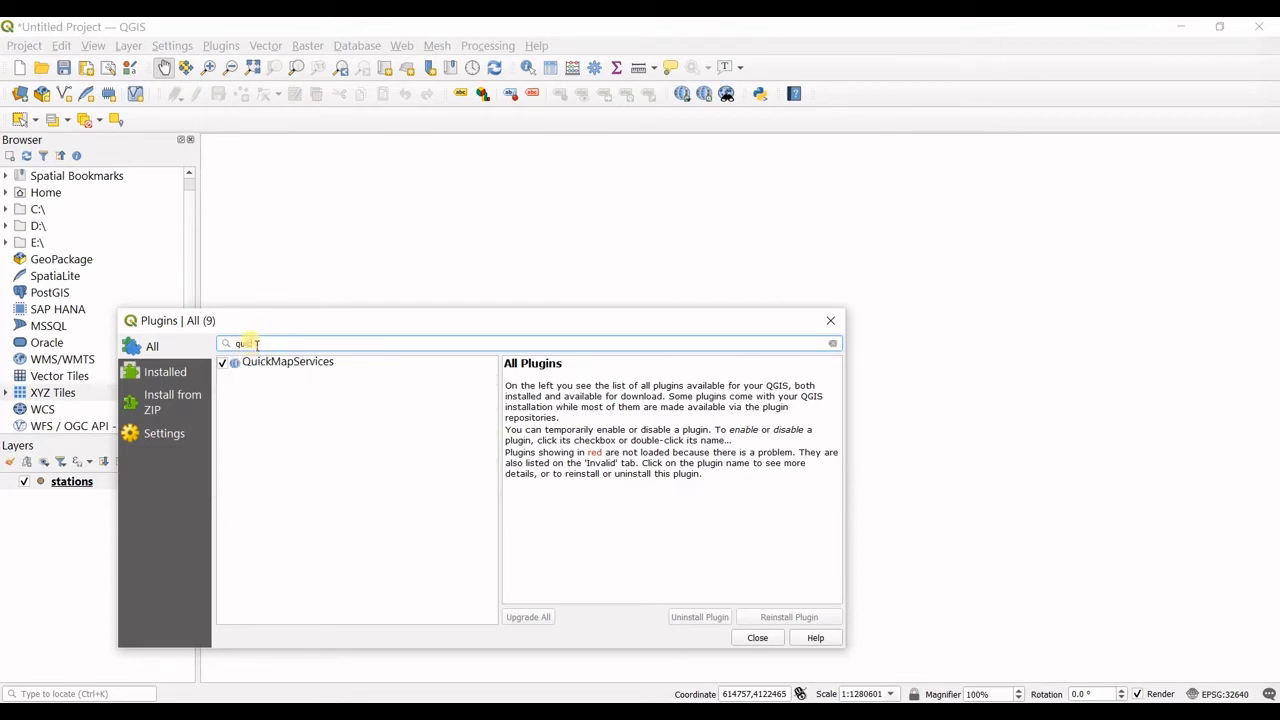
{"action": "type", "text": "ickm"}
{"action": "left_click", "coordinate": [281, 365]}
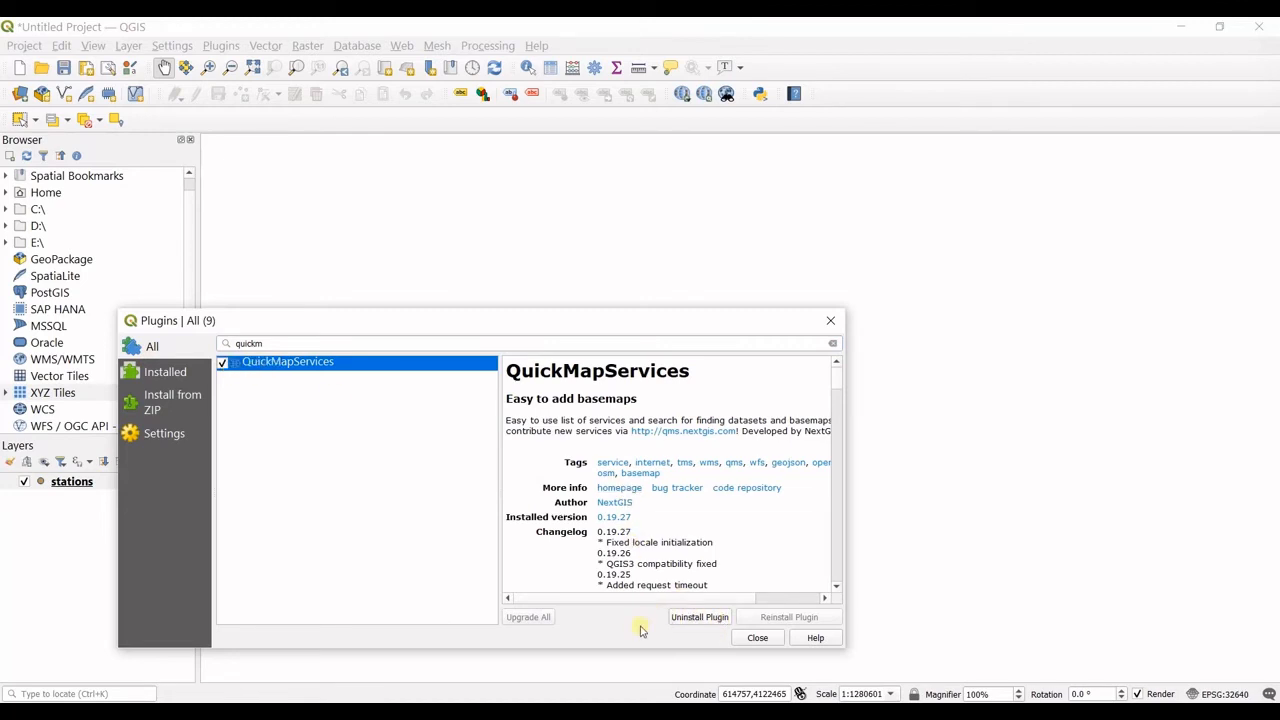
{"action": "left_click", "coordinate": [694, 615]}
{"action": "left_click", "coordinate": [830, 320]}
- Add the Google Hybrid basemap beneath the stations layer using QuickMapServices
{"action": "left_click", "coordinate": [401, 45]}
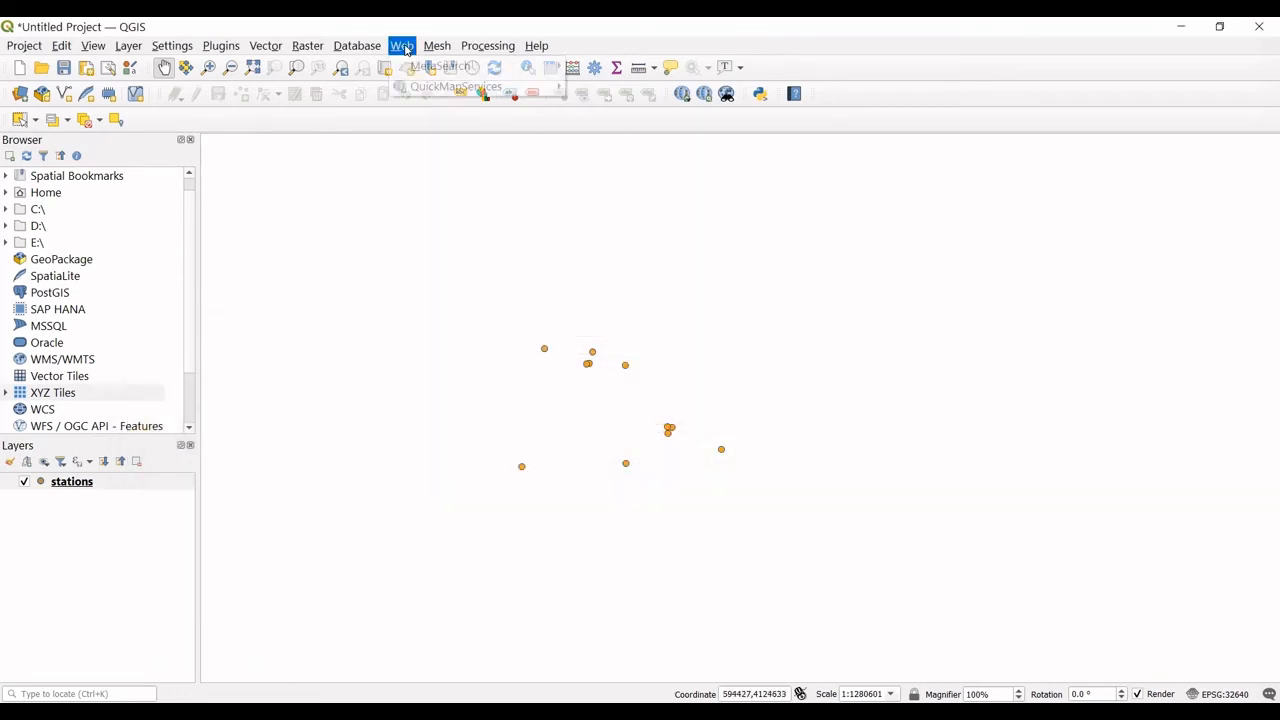
{"action": "mouse_move", "coordinate": [405, 87]}
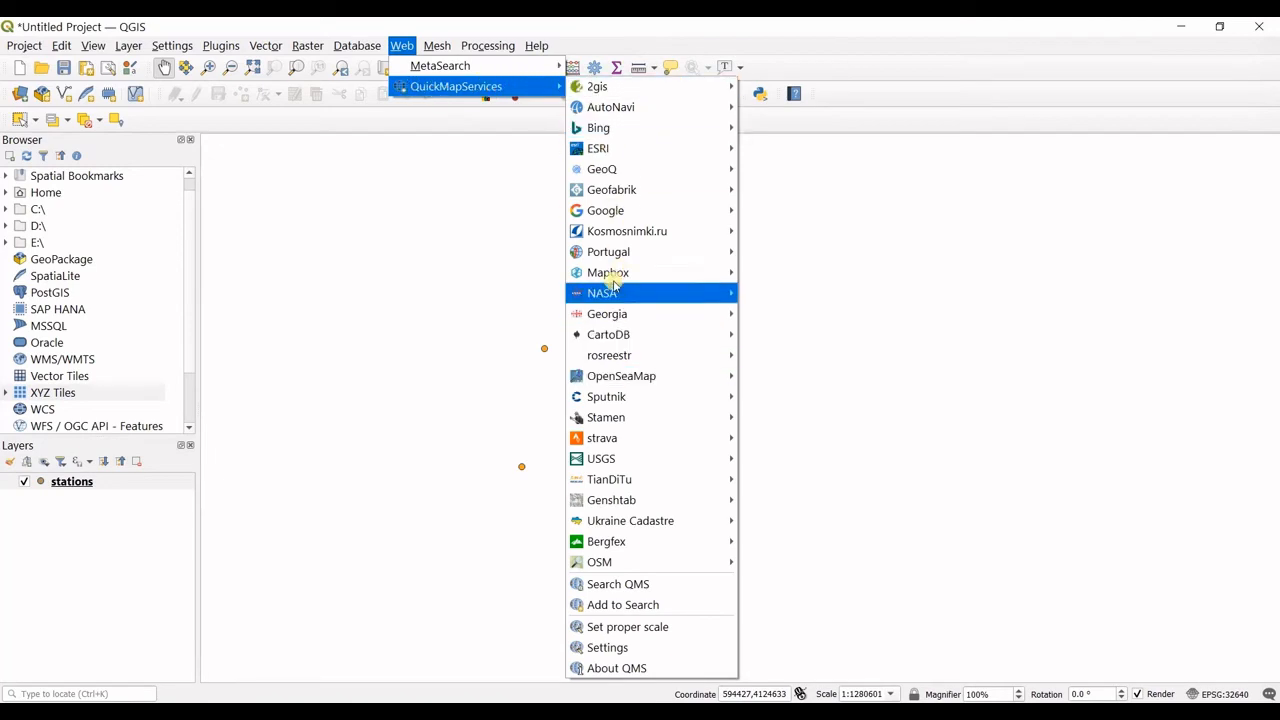
{"action": "mouse_move", "coordinate": [606, 211]}
{"action": "left_click", "coordinate": [768, 211]}
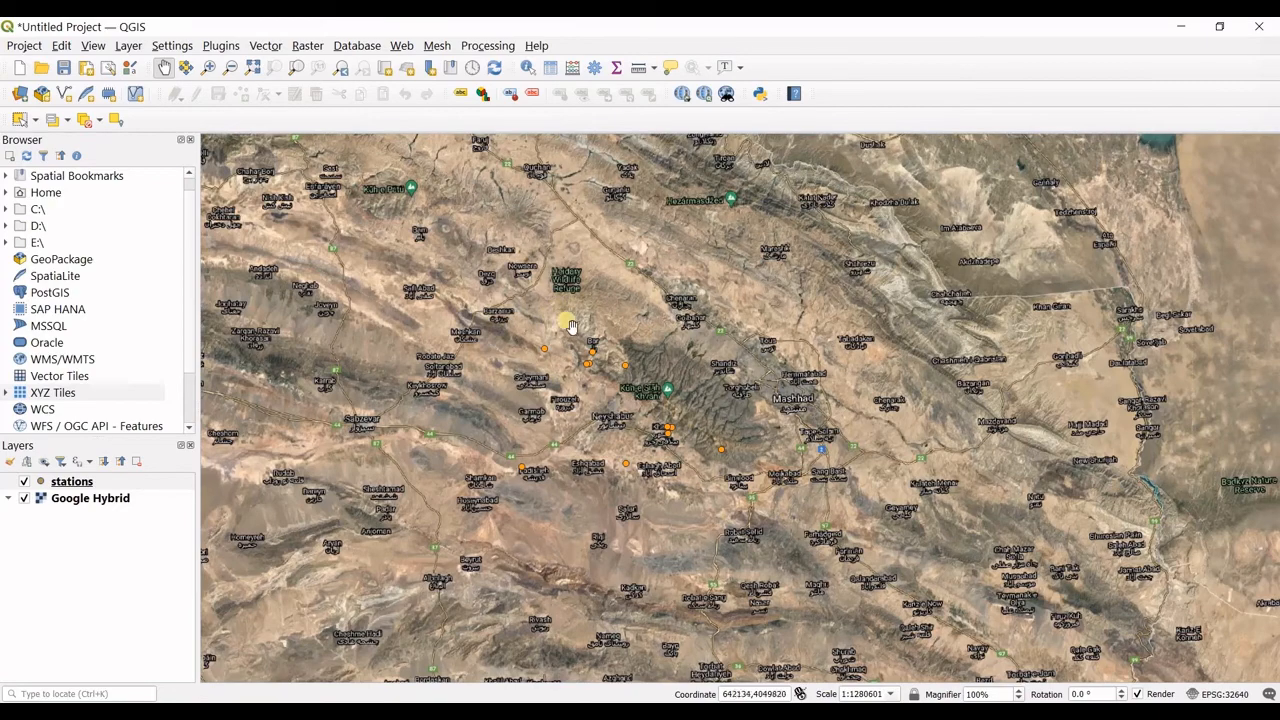
- Examine the station locations against the Google Hybrid basemap at regional and local scales
{"action": "scroll", "coordinate": [568, 358], "scroll_direction": "up", "scroll_amount": 1}
{"action": "scroll", "coordinate": [568, 358], "scroll_direction": "down", "scroll_amount": 3}
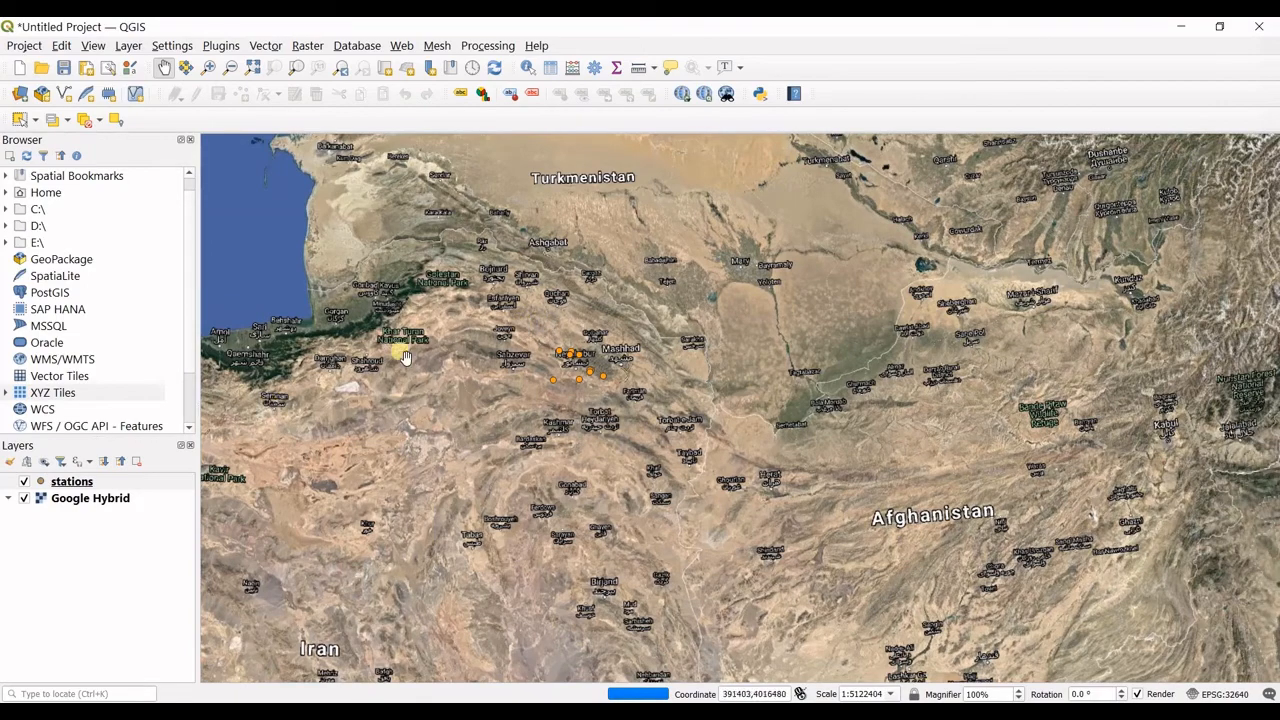
{"action": "scroll", "coordinate": [565, 330], "scroll_direction": "up", "scroll_amount": 2}
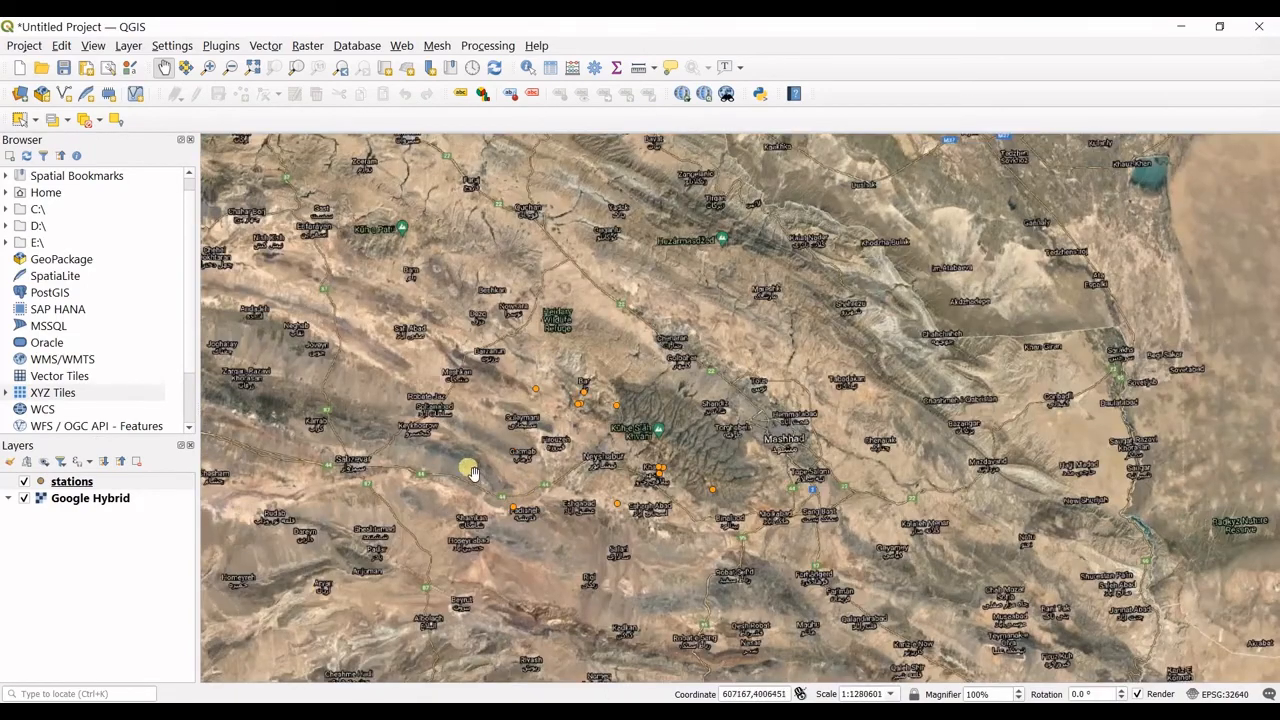
{"action": "left_click_drag", "start_coordinate": [466, 466], "coordinate": [415, 380]}
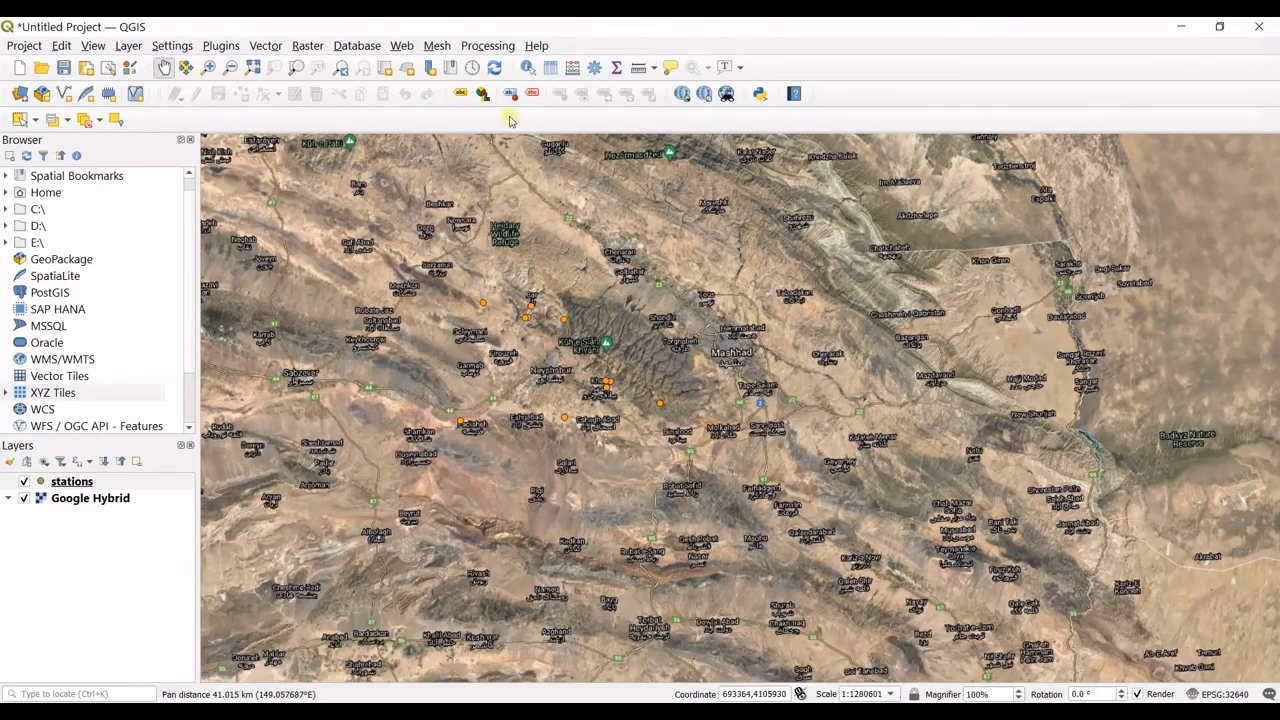
{"action": "left_click", "coordinate": [402, 46]}
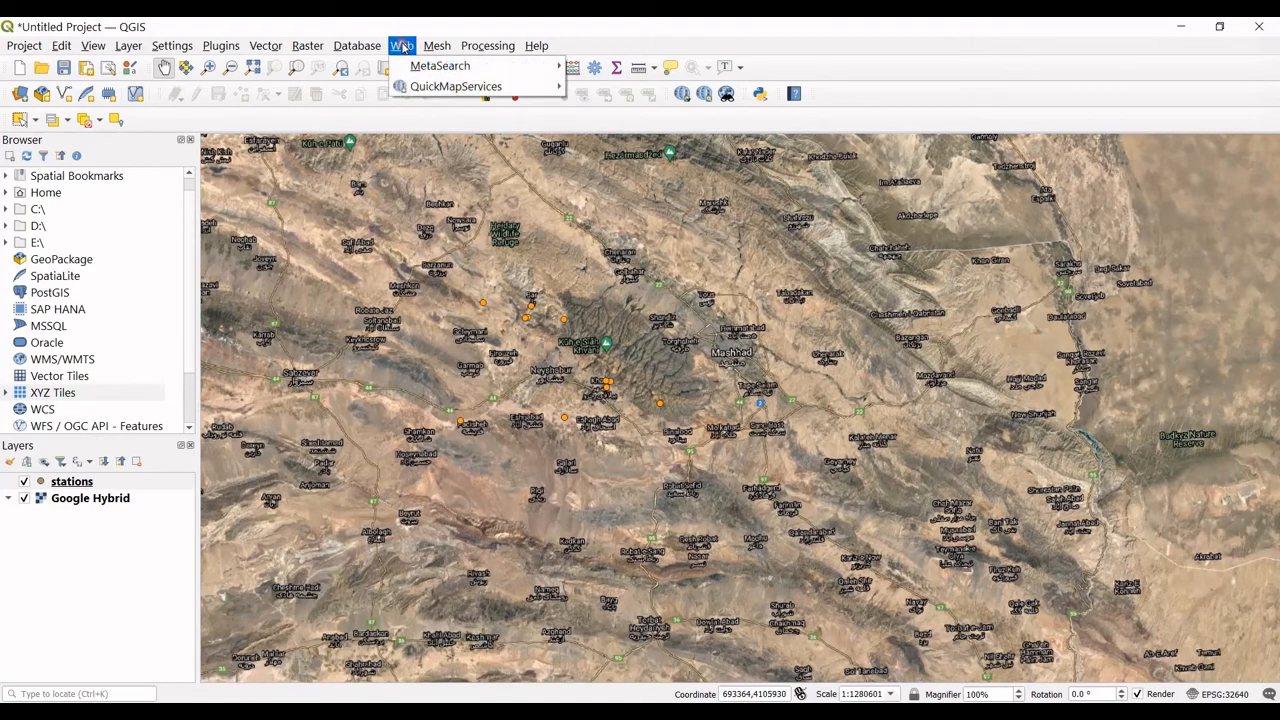
{"action": "left_click", "coordinate": [402, 46]}
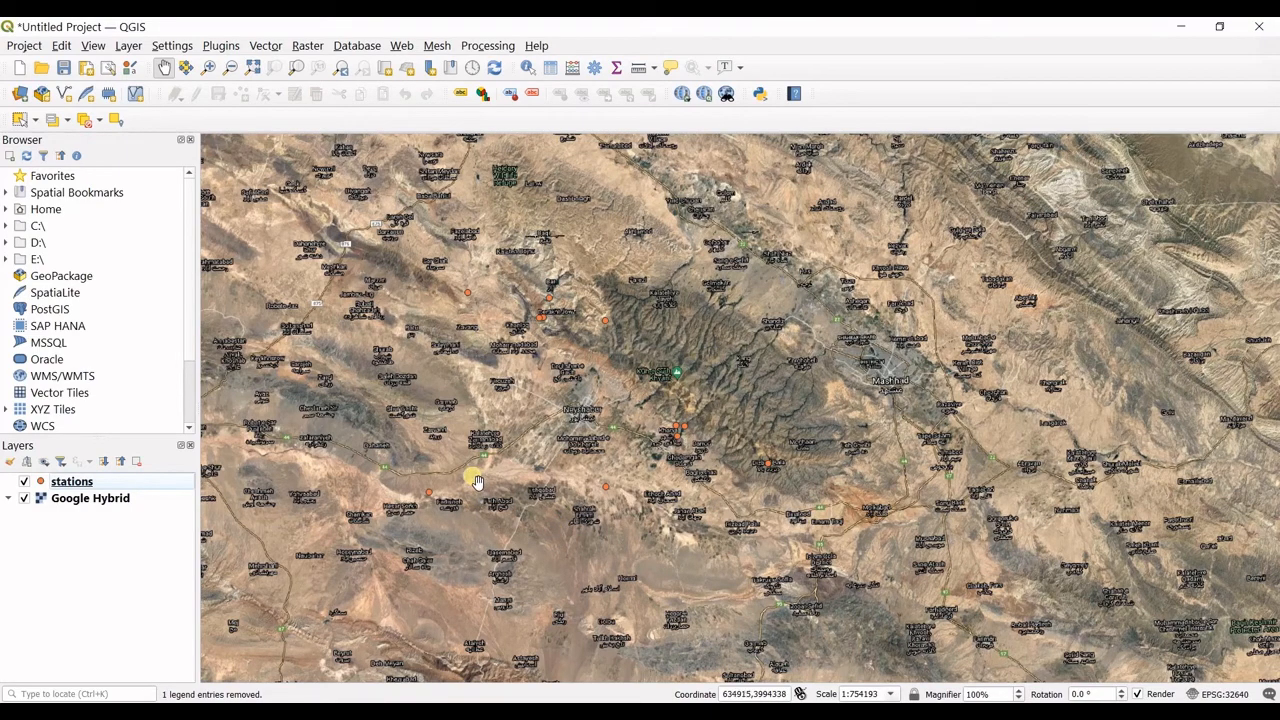
- Switch to Chrome and review the "lat,long to utm" search results and the Lat/Lon and UTM Conversion page's coordinate forms
{"action": "left_click", "coordinate": [511, 681]}
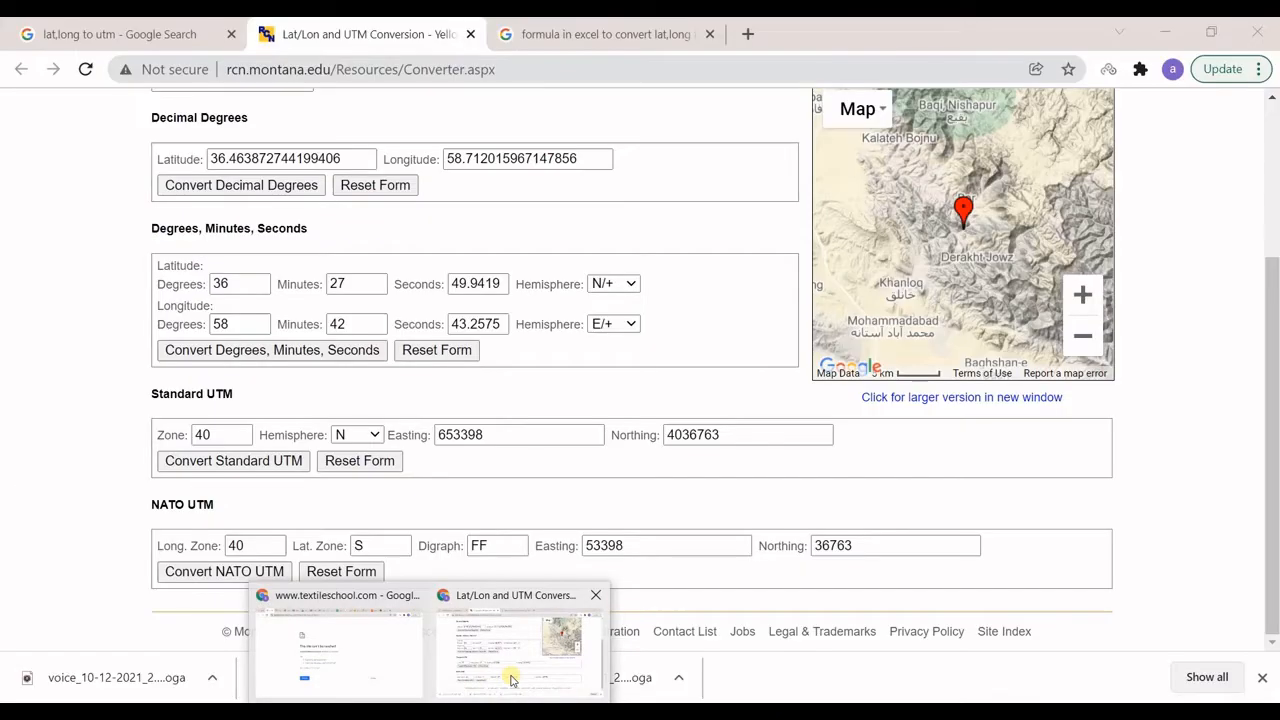
{"action": "left_click", "coordinate": [125, 34]}
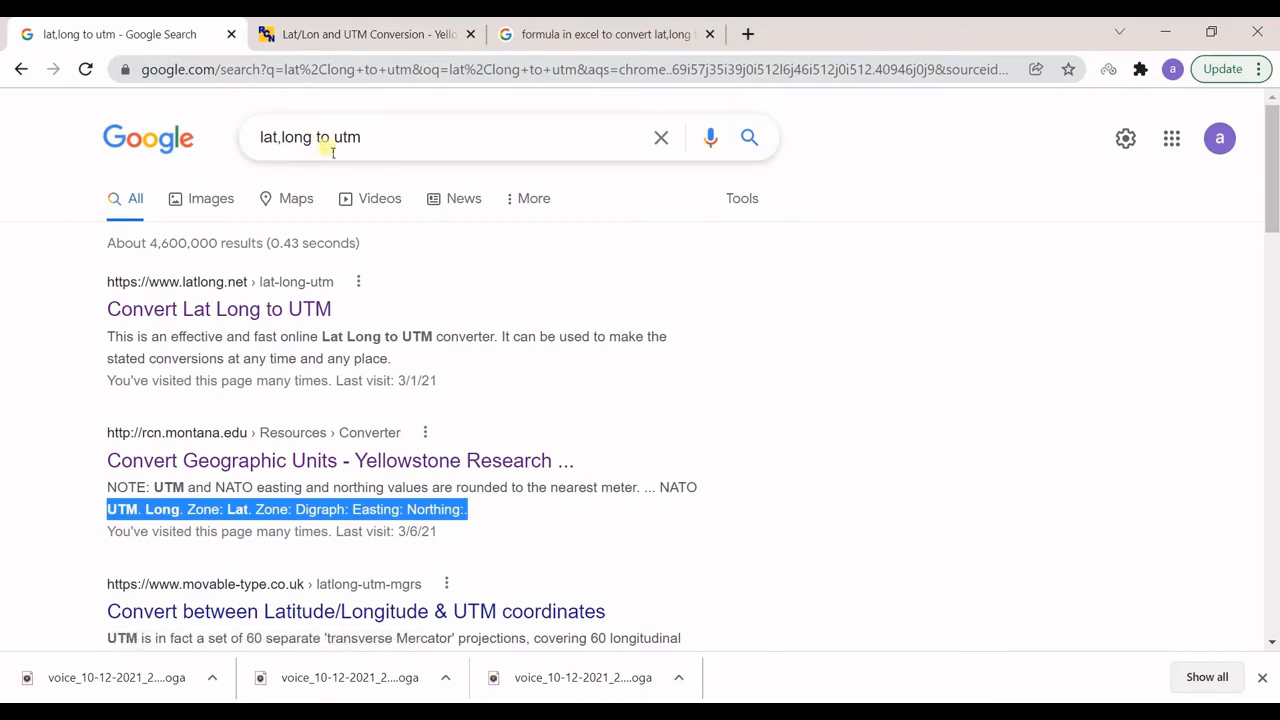
{"action": "left_click", "coordinate": [325, 34]}
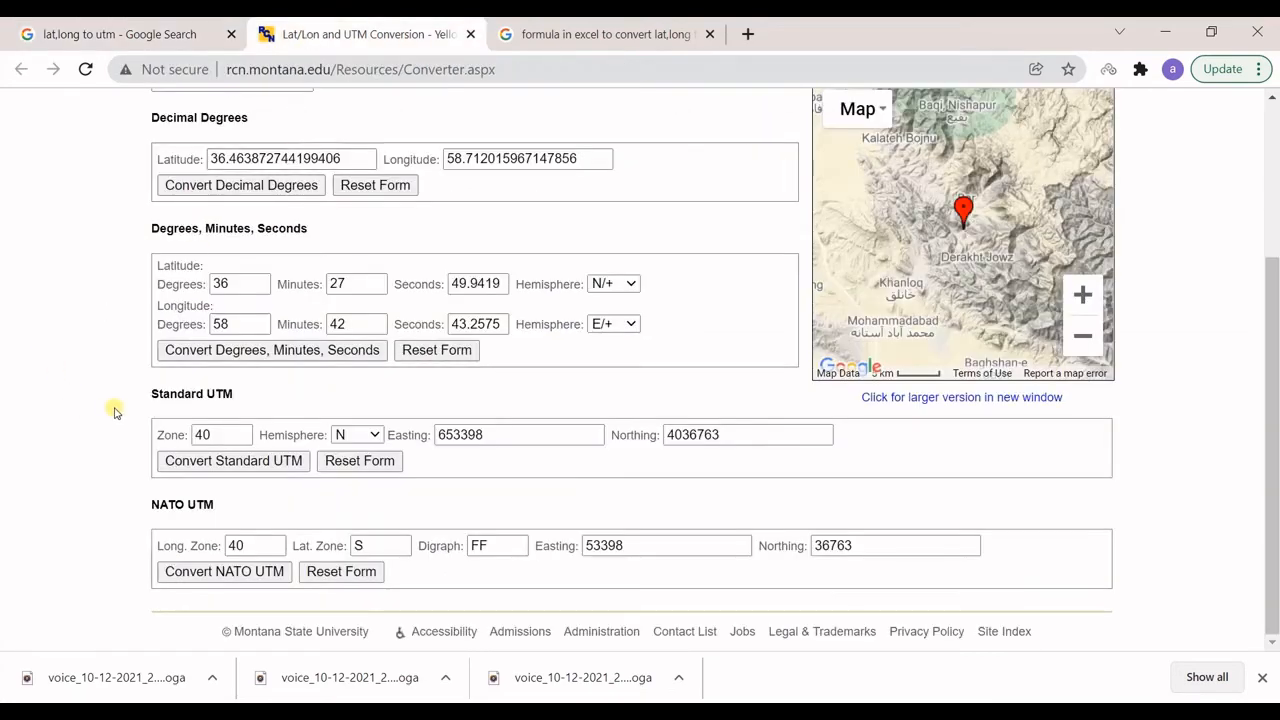
{"action": "scroll", "coordinate": [114, 409], "scroll_direction": "up", "scroll_amount": 3}
{"action": "scroll", "coordinate": [146, 162], "scroll_direction": "down", "scroll_amount": 3}
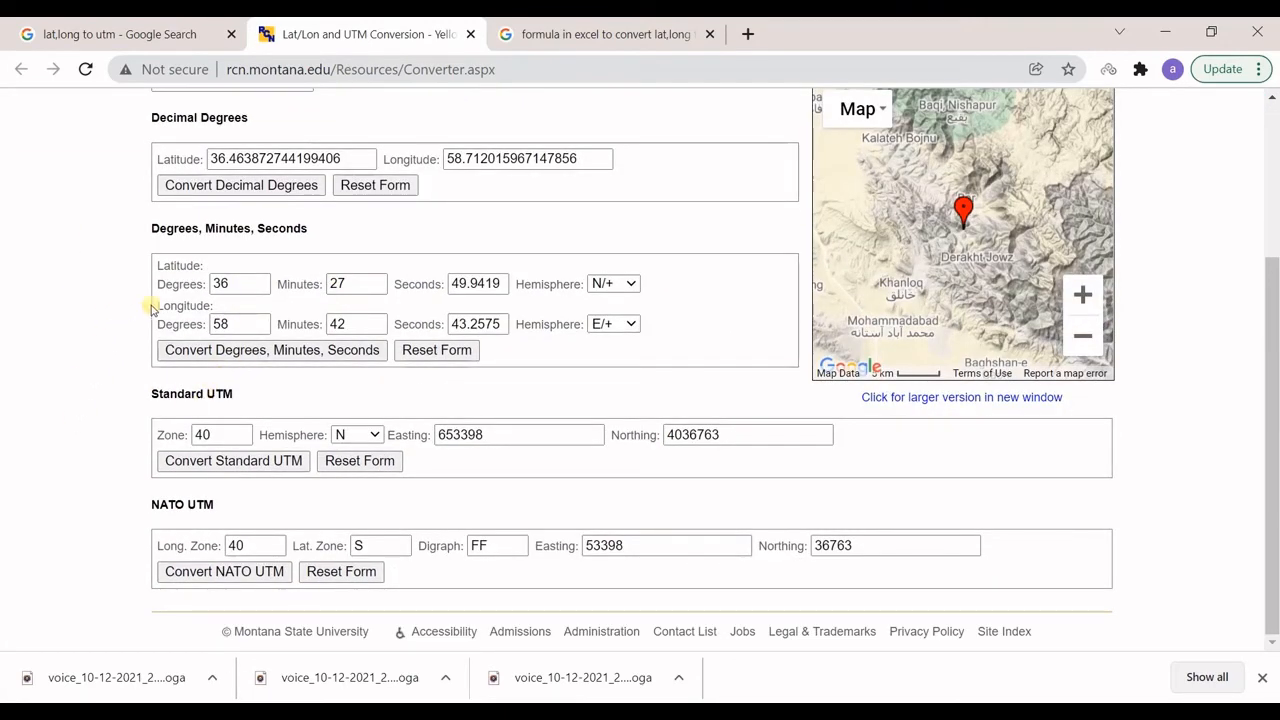
{"action": "scroll", "coordinate": [131, 314], "scroll_direction": "up", "scroll_amount": 1}
{"action": "scroll", "coordinate": [140, 314], "scroll_direction": "down", "scroll_amount": 1}
{"action": "scroll", "coordinate": [385, 288], "scroll_direction": "up", "scroll_amount": 1}
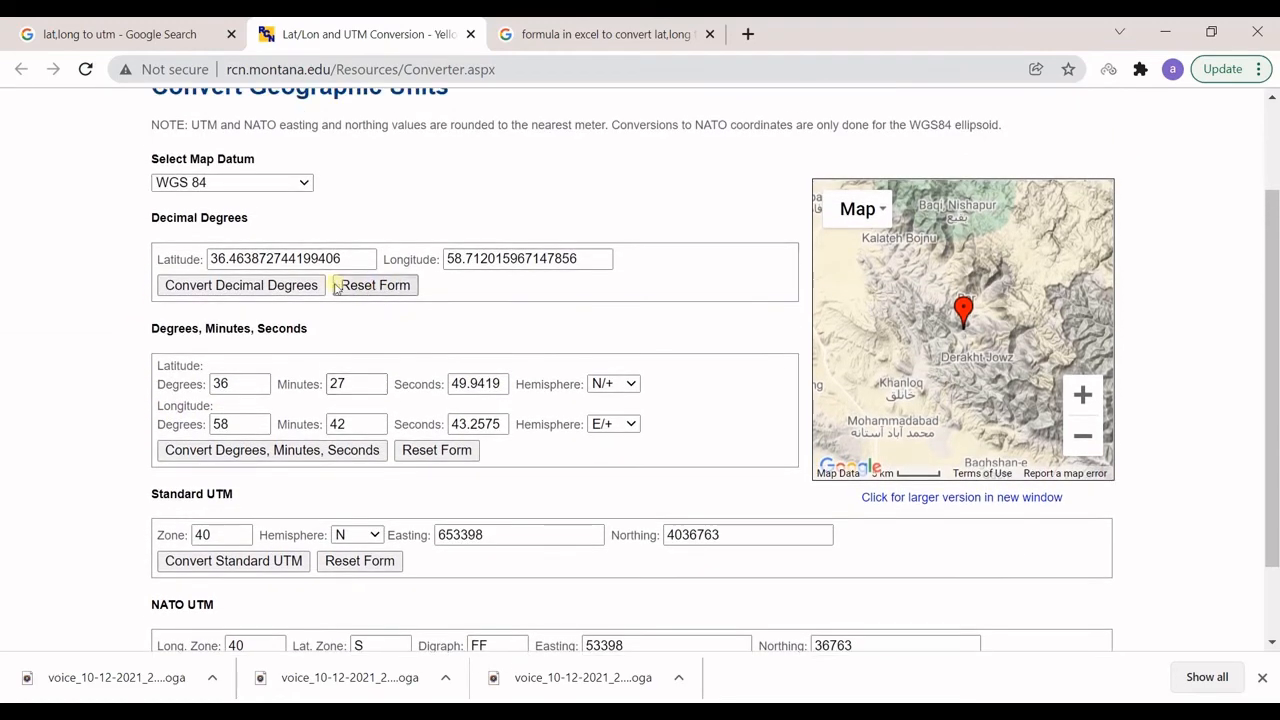
- Examine the converter's decimal-degree latitude field and its Standard UTM easting and northing fields, and return to QGIS
{"action": "left_click", "coordinate": [248, 259]}
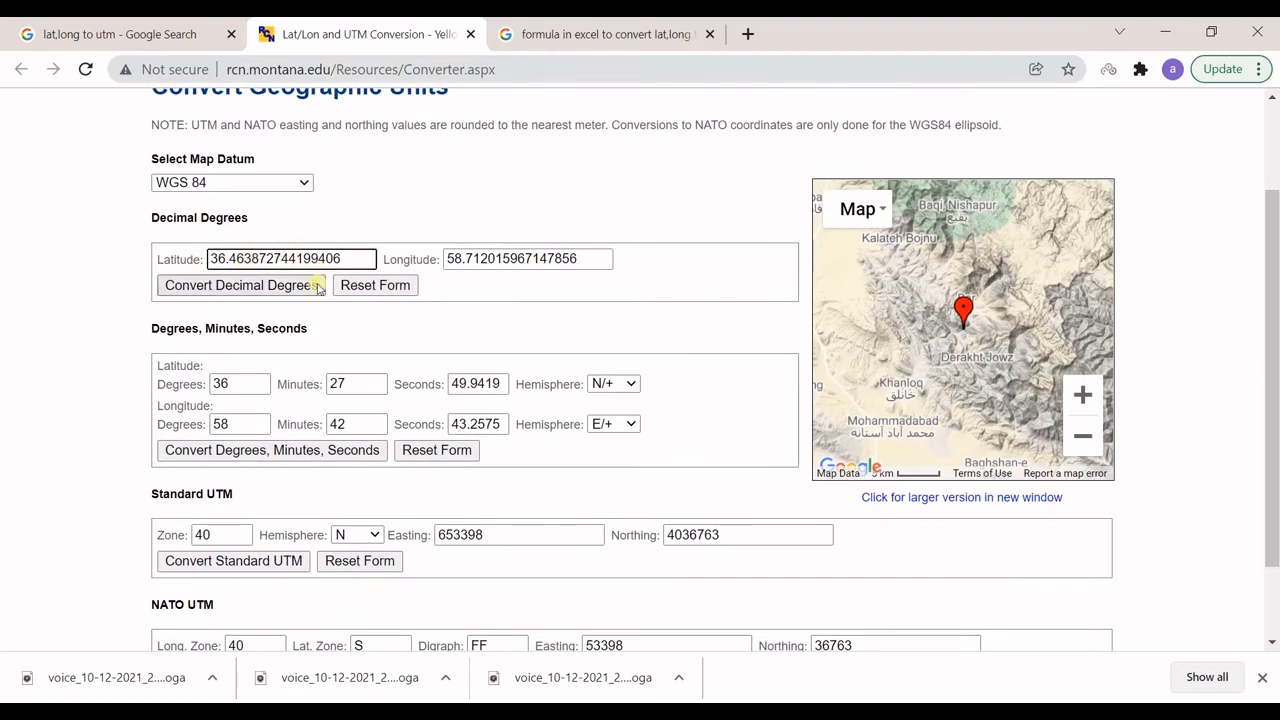
{"action": "scroll", "coordinate": [300, 320], "scroll_direction": "down", "scroll_amount": 1}
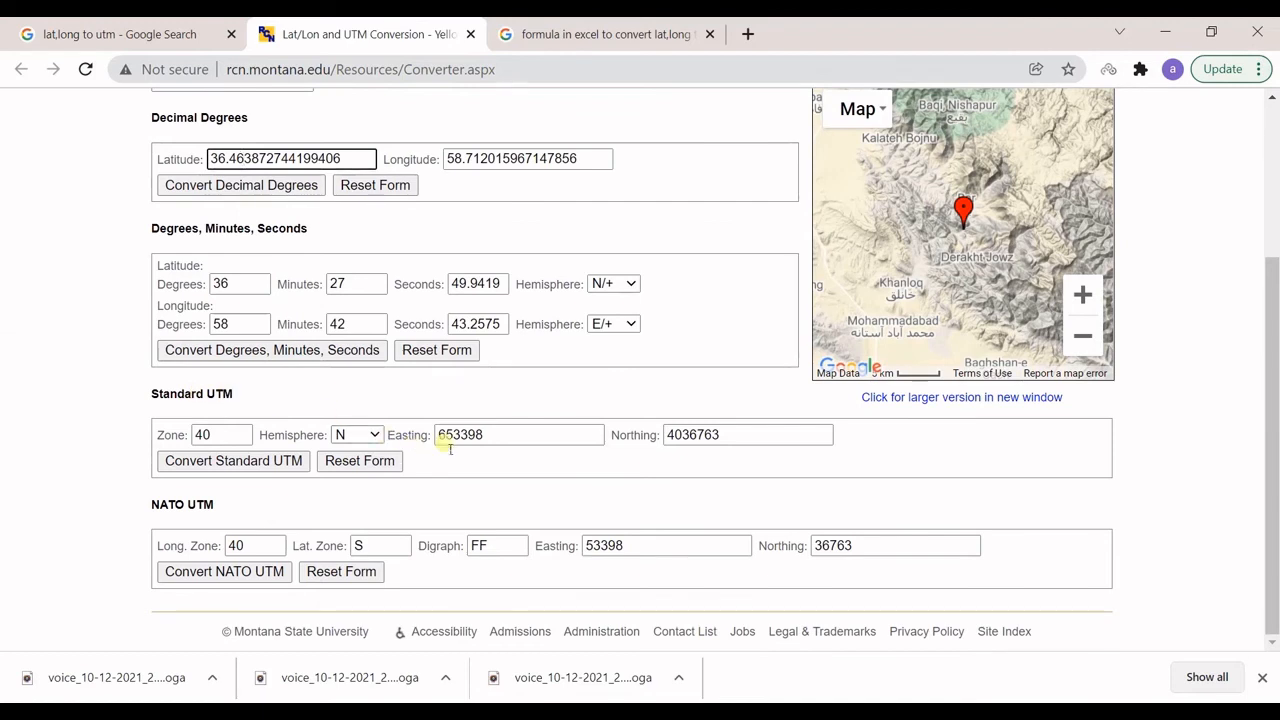
{"action": "left_click_drag", "start_coordinate": [438, 434], "coordinate": [543, 413]}
{"action": "left_click_drag", "start_coordinate": [737, 434], "coordinate": [665, 436]}
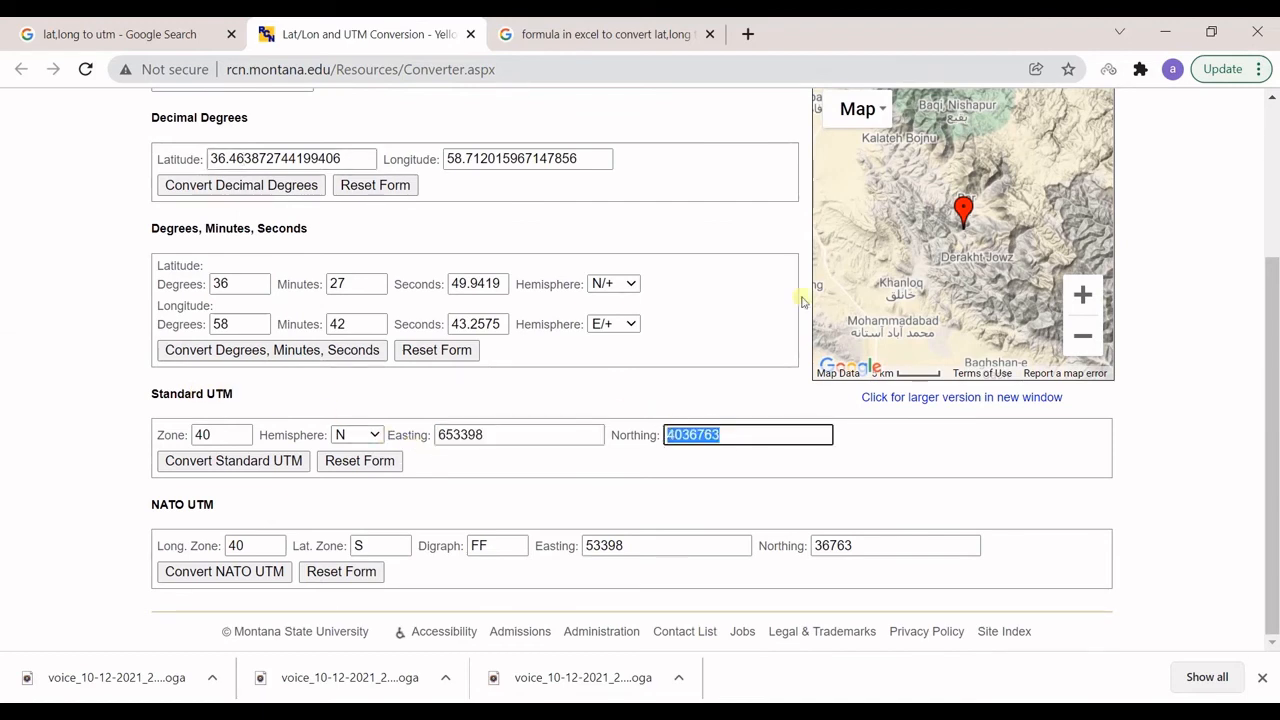
{"action": "left_click", "coordinate": [1165, 33]}
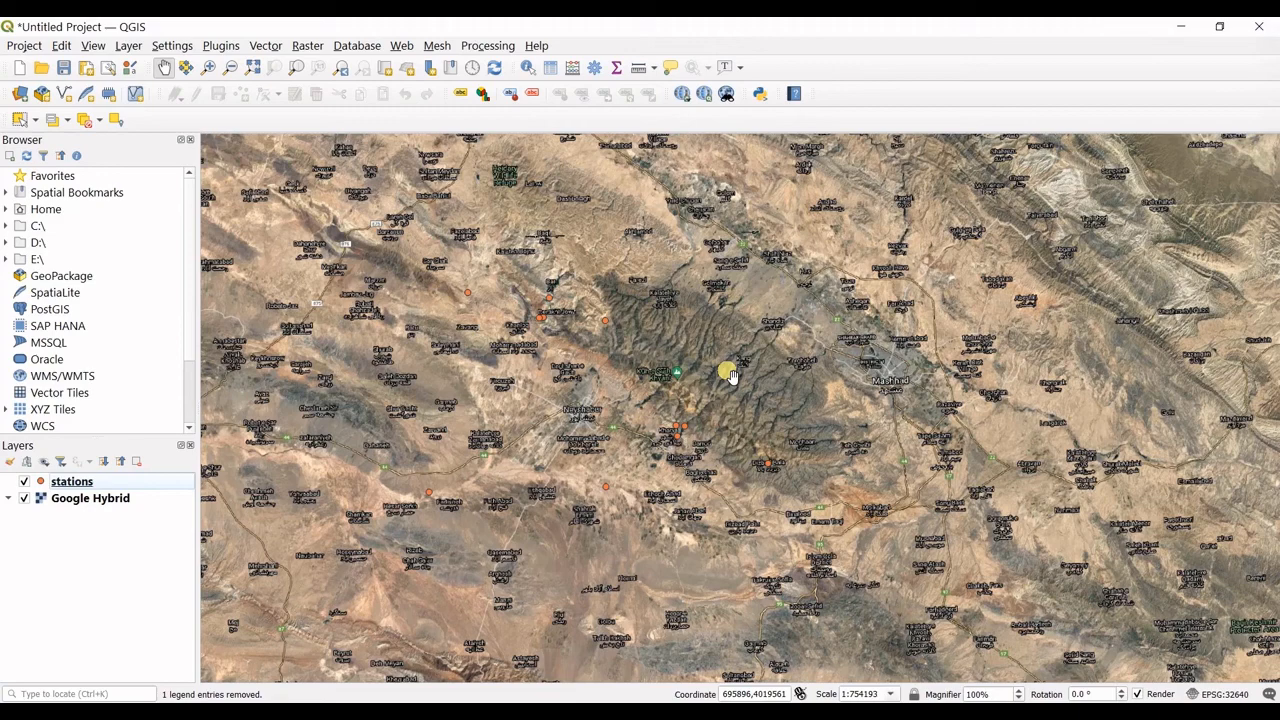
- Check the Standard UTM zone on the converter page in Chrome and return to QGIS
{"action": "left_click", "coordinate": [698, 714]}
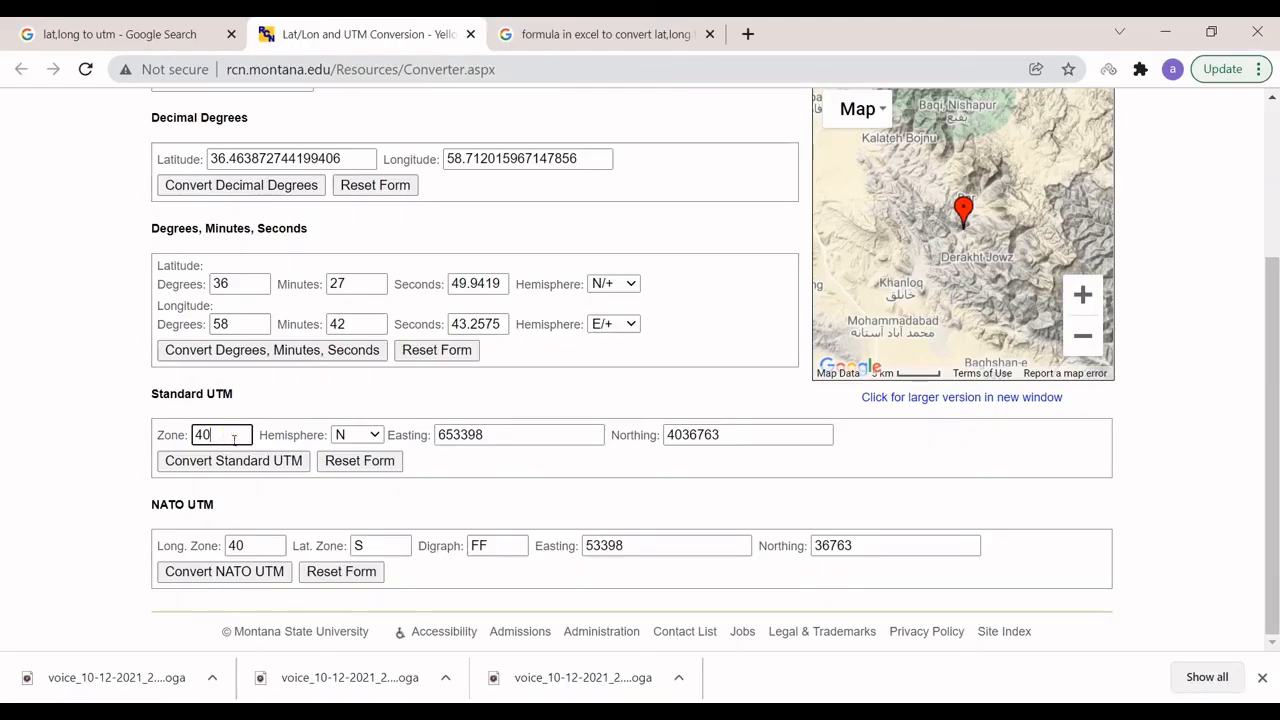
{"action": "left_click_drag", "start_coordinate": [233, 440], "coordinate": [200, 436]}
{"action": "left_click", "coordinate": [228, 436]}
{"action": "left_click", "coordinate": [742, 712]}
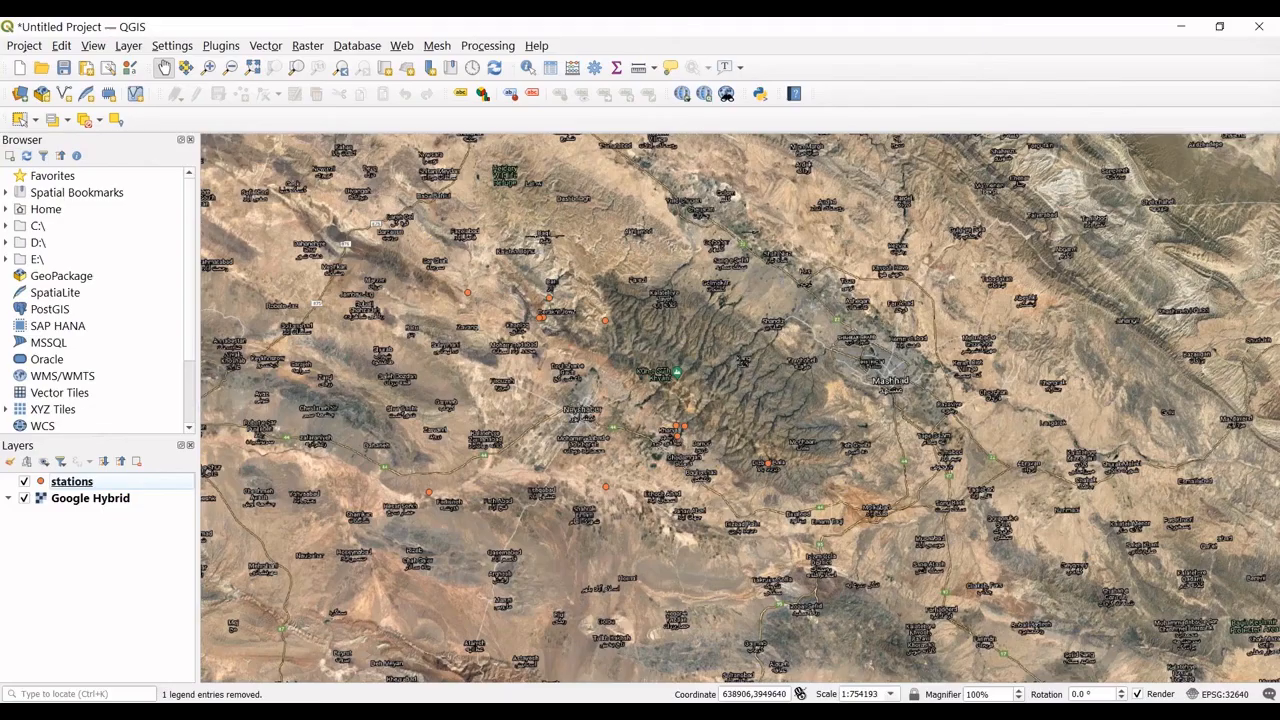
- Open the Geometry CRS selector for a new delimited text layer and compare its UTM zone with the zone and hemisphere on Chrome's converter page
{"action": "left_click", "coordinate": [129, 45]}
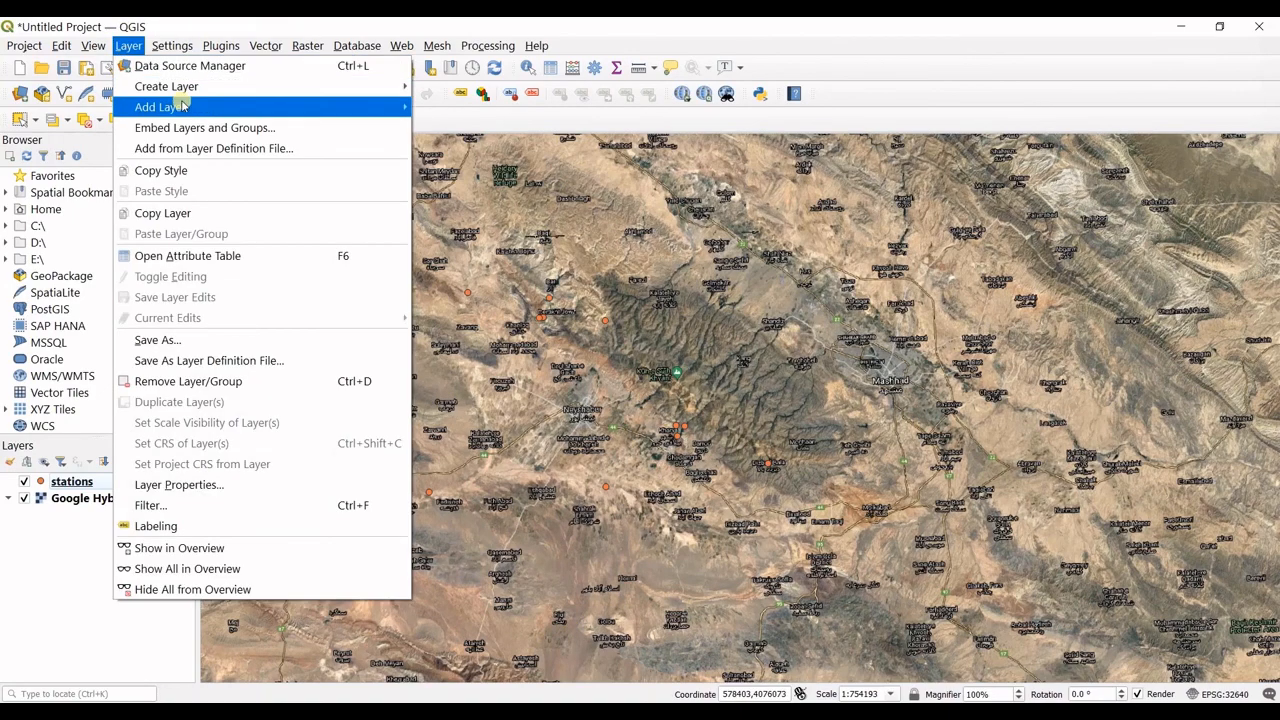
{"action": "mouse_move", "coordinate": [185, 106]}
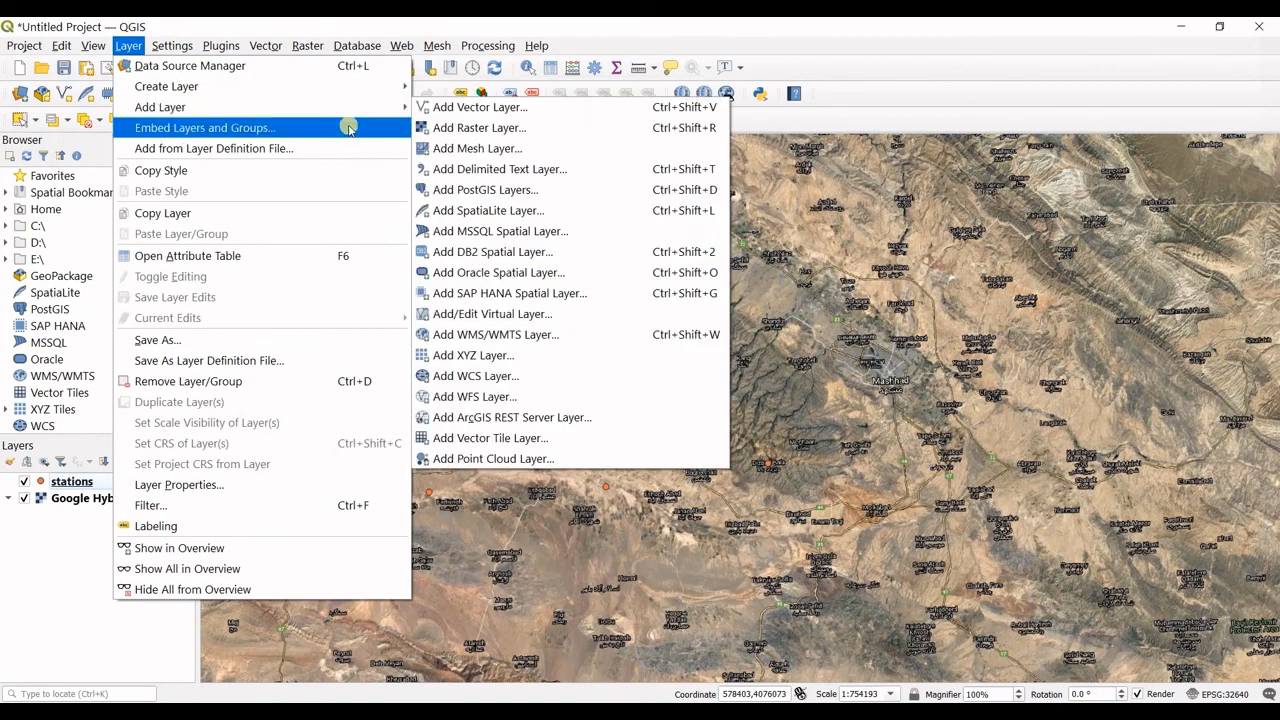
{"action": "left_click", "coordinate": [515, 172]}
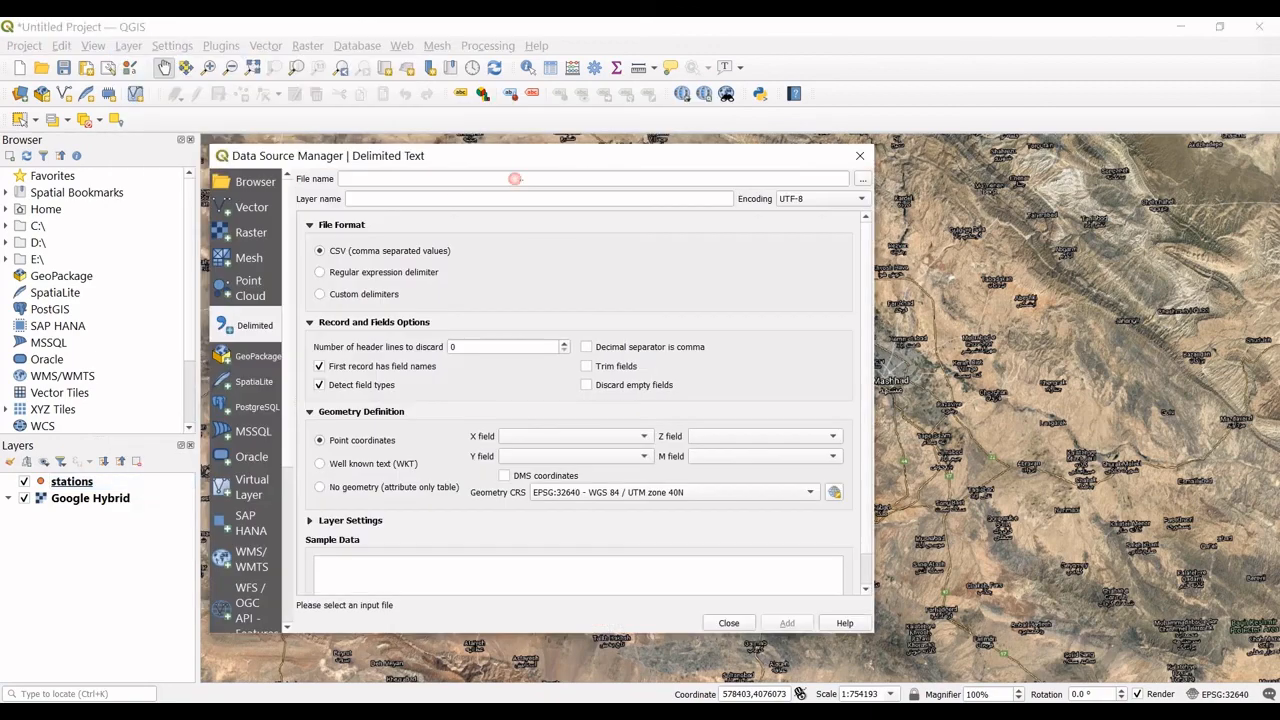
{"action": "left_click", "coordinate": [835, 491]}
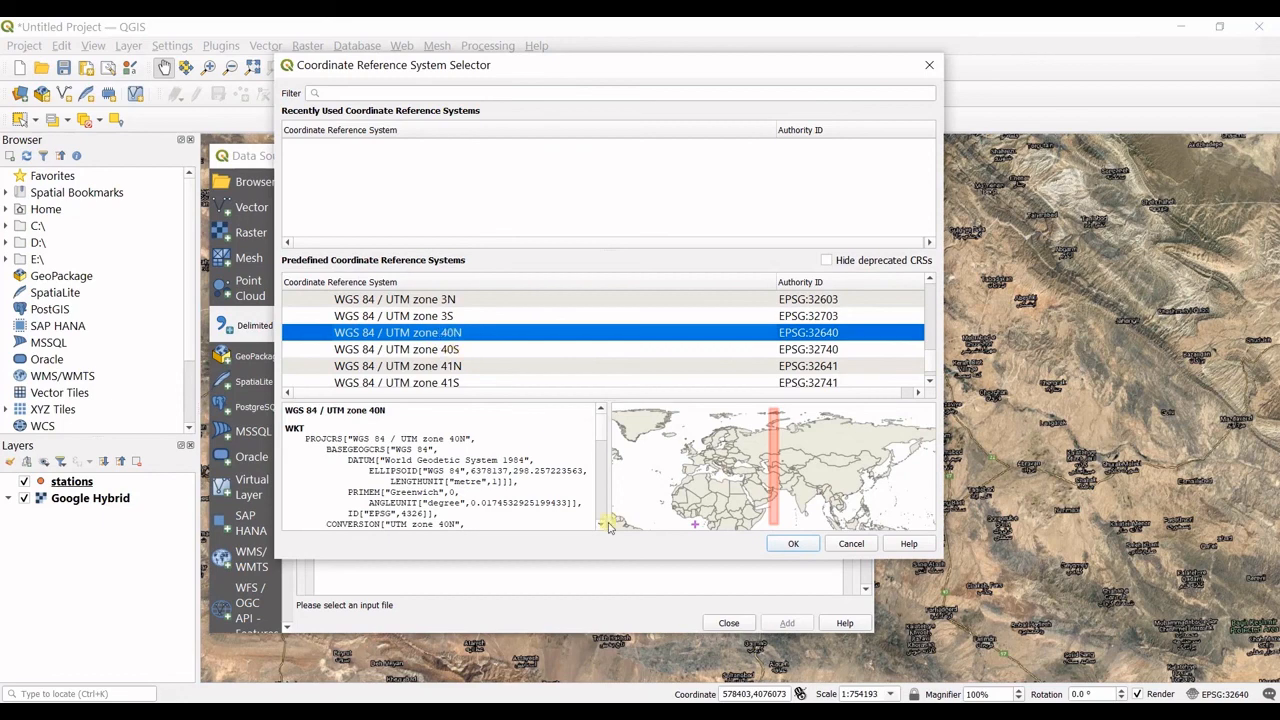
{"action": "mouse_move", "coordinate": [430, 712]}
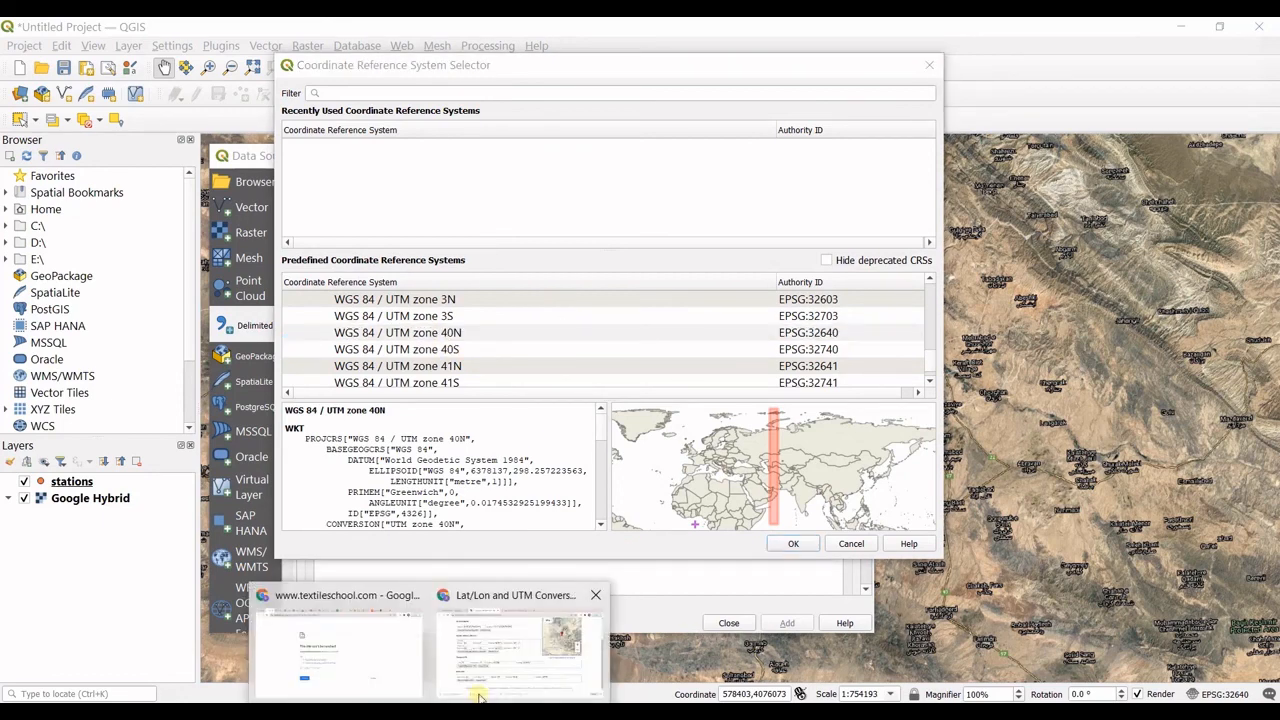
{"action": "left_click", "coordinate": [518, 650]}
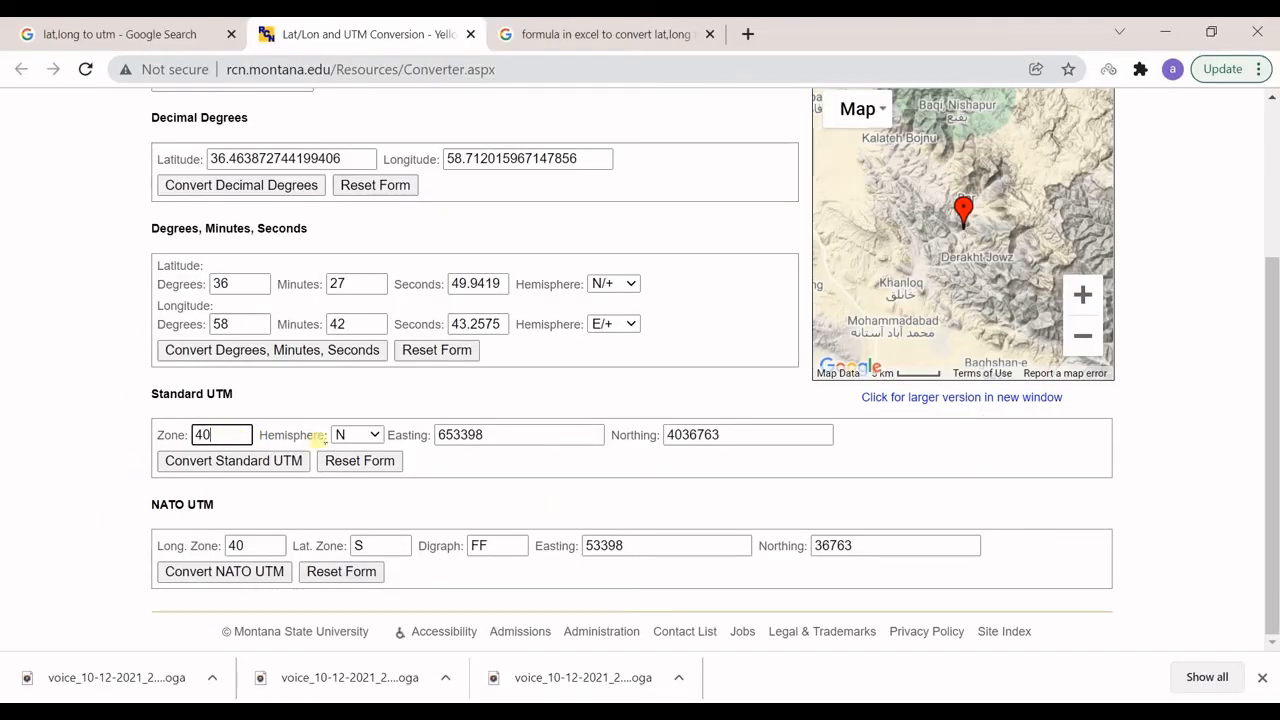